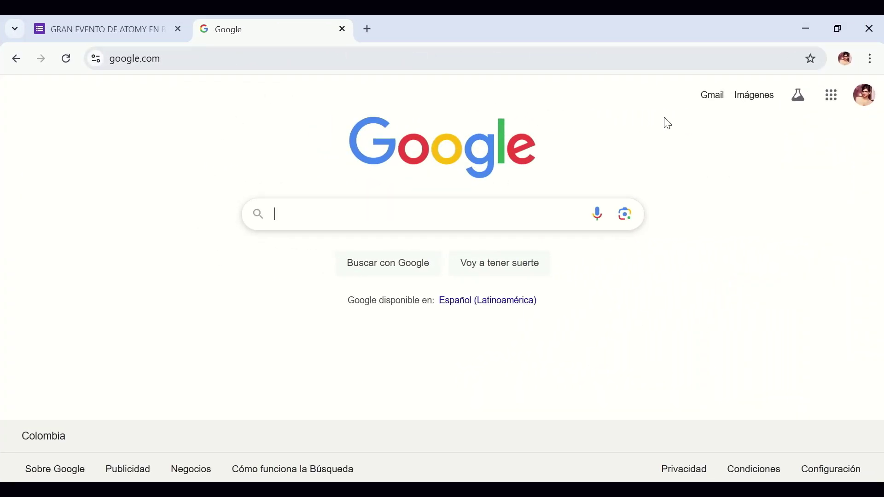
# Open Google Forms (Formularios) from the Google apps grid
pyautogui.click(836, 97)
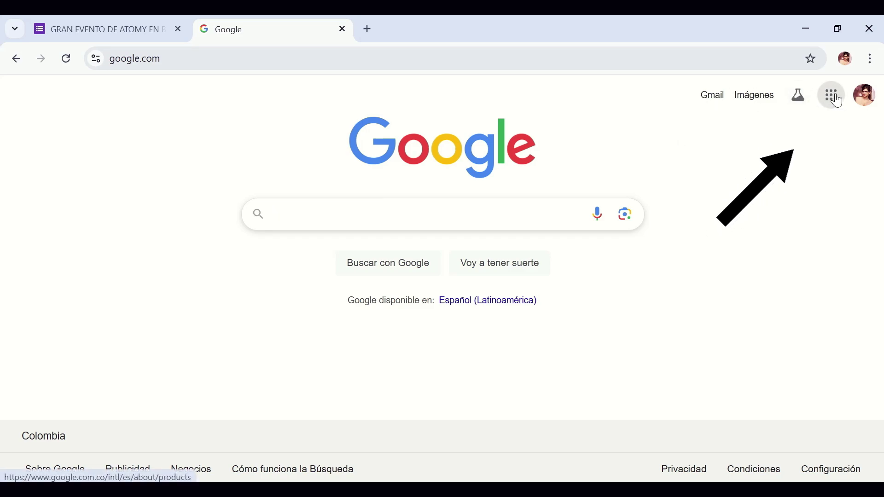
pyautogui.scroll(-5, 735, 277)
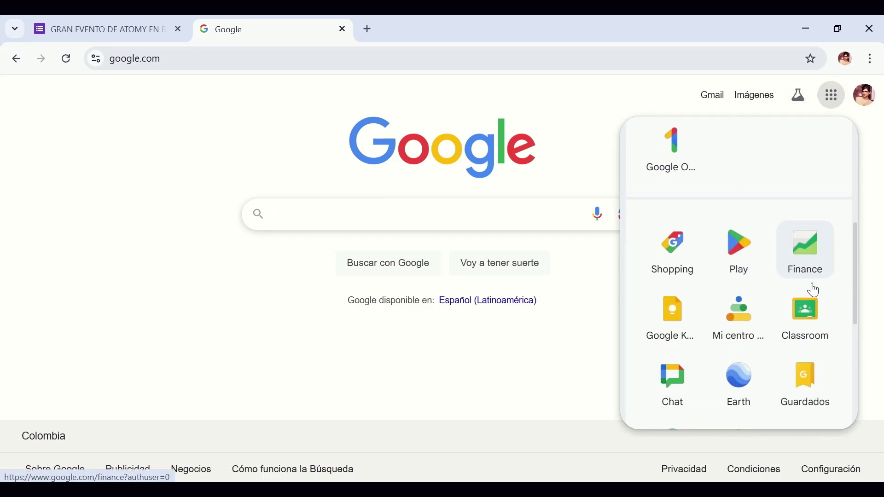
pyautogui.scroll(-5, 811, 276)
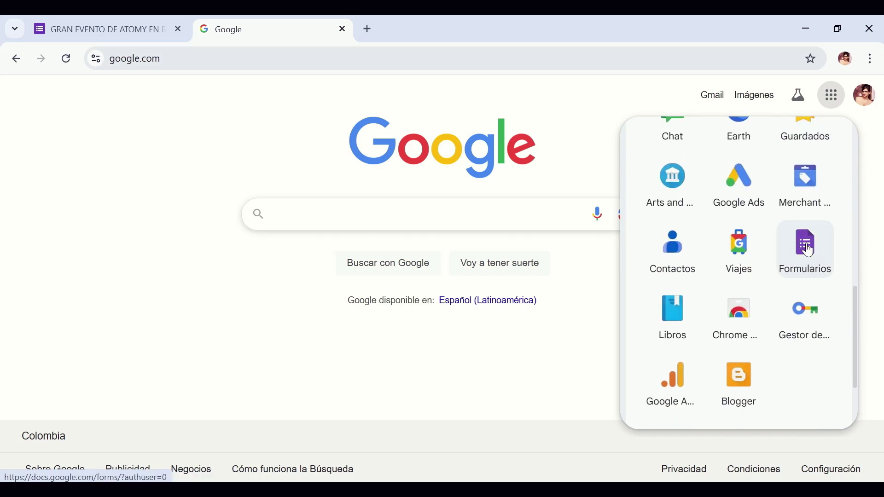
pyautogui.click(808, 251)
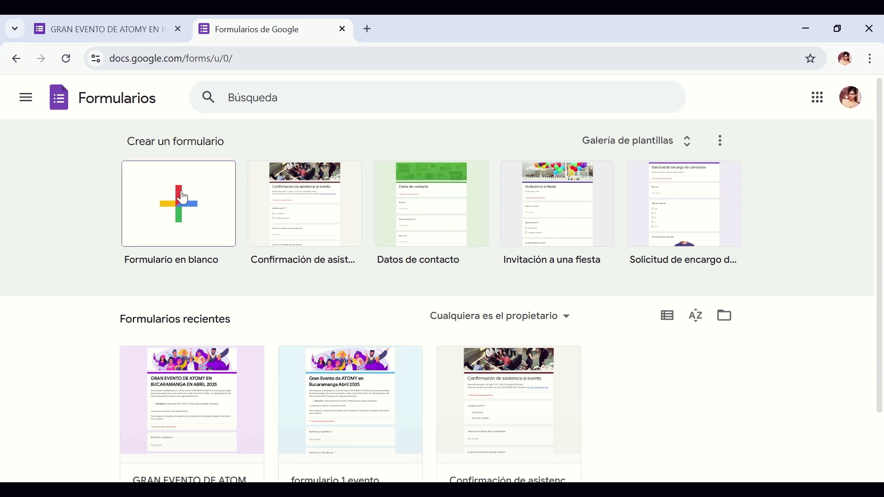
# Browse the template gallery and create a Formulario en blanco
pyautogui.click(638, 144)
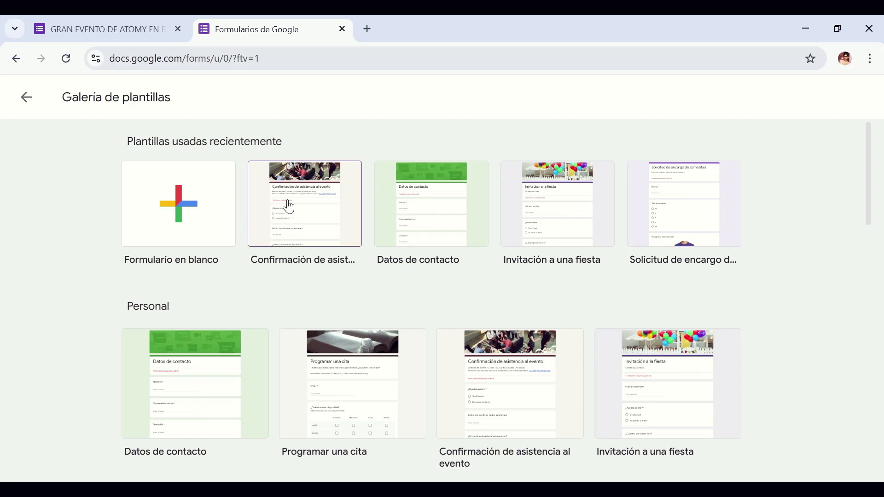
pyautogui.scroll(-2, 308, 227)
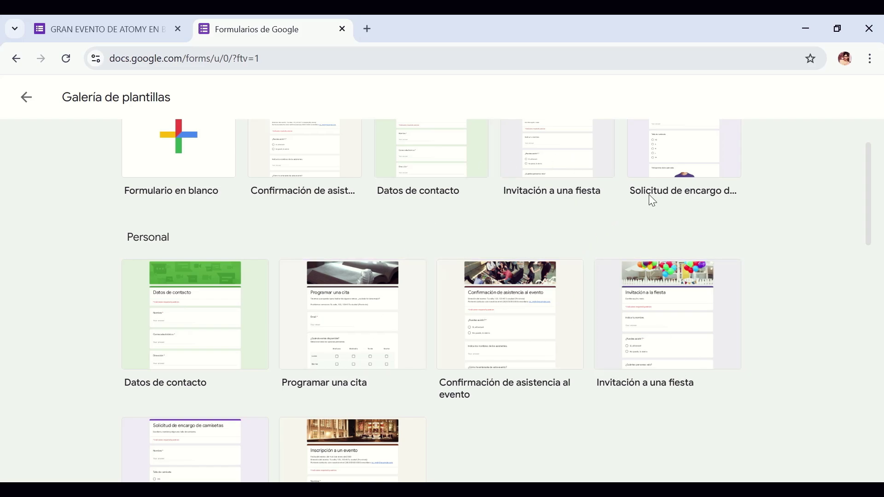
pyautogui.scroll(-15, 461, 277)
pyautogui.scroll(20, 196, 210)
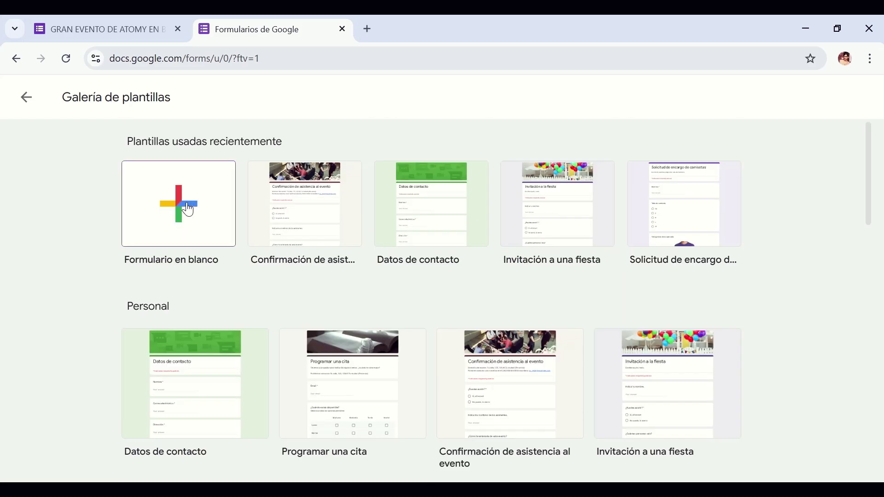
pyautogui.rightClick(180, 206)
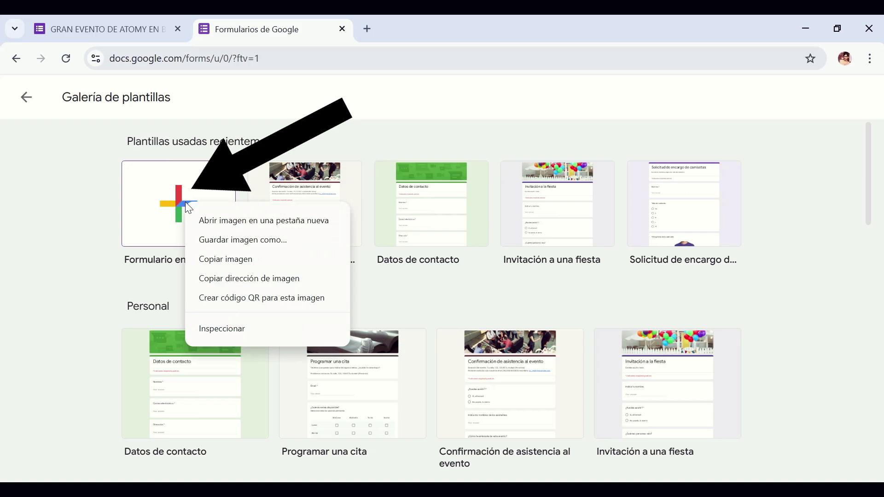
pyautogui.click(171, 198)
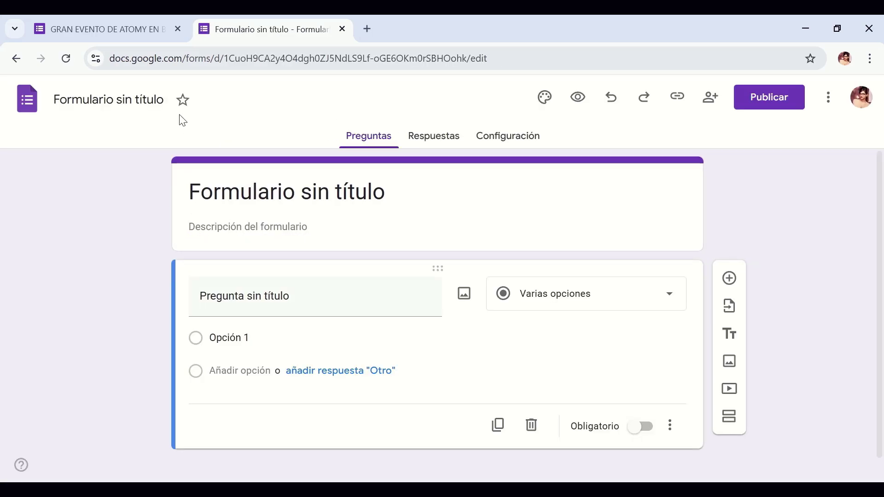
# Rename the form file from 'Formulario sin título' to 'Formulario 1'
pyautogui.click(164, 101)
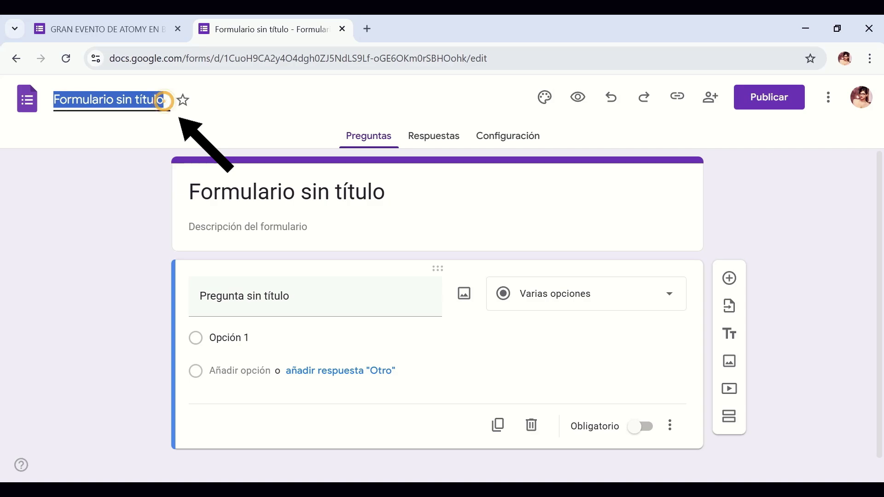
pyautogui.click(165, 100)
pyautogui.hotkey('ctrl', 'shift', 'Left')
pyautogui.hotkey('ctrl', 'shift', 'Left')
pyautogui.write('1')
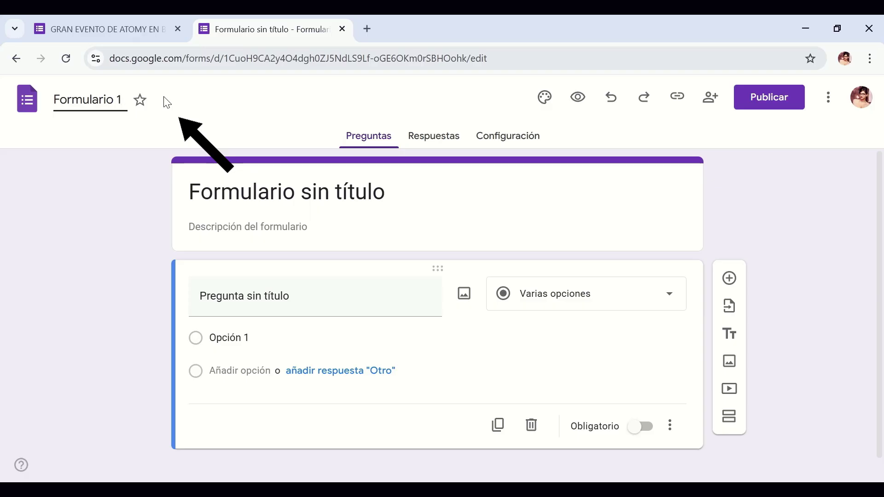
pyautogui.press('Return')
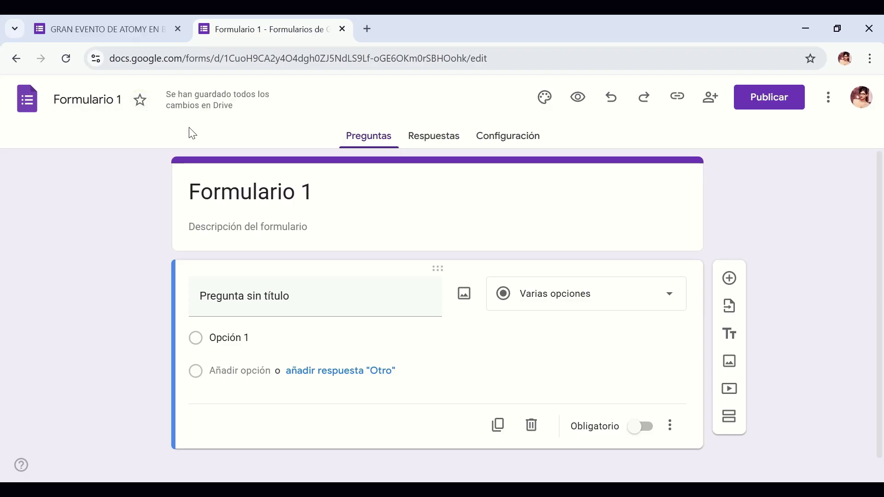
pyautogui.click(312, 191)
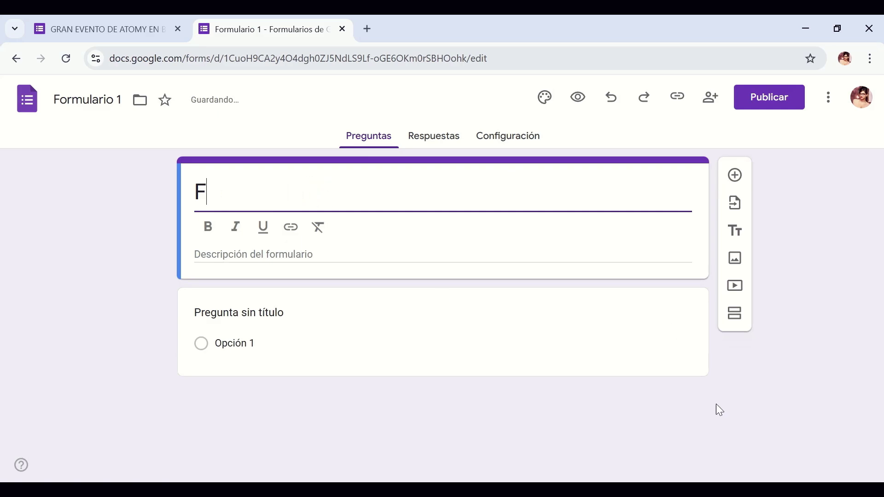
# Set the form header title to 'GRAN EVENTO DE ATOMY EN BUCARAMANGA EN ABRIL 2025'
pyautogui.write('GRAN EVENTO DE ATOMY EN BUCARAMANGA EN ABRIL 2025')
pyautogui.press('Home')
pyautogui.press('Delete')
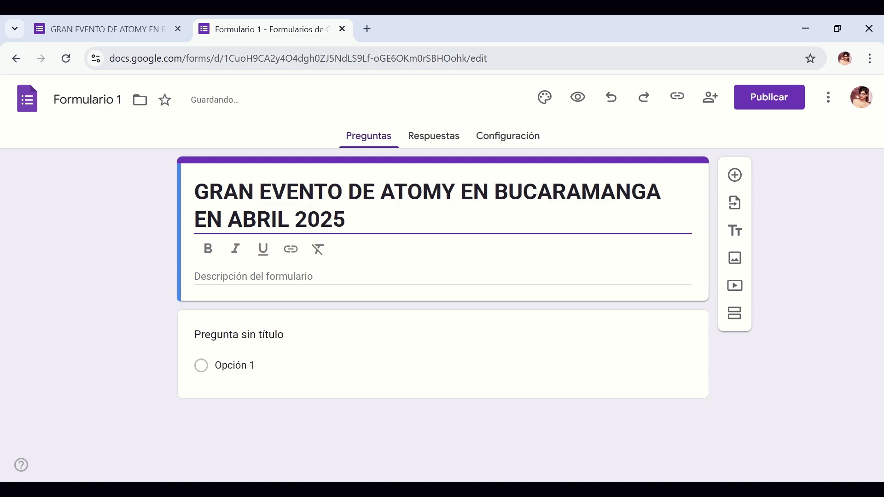
pyautogui.moveTo(346, 220); pyautogui.dragTo(185, 194)
# Make the heading bold without italics and begin typing a description
pyautogui.click(208, 250)
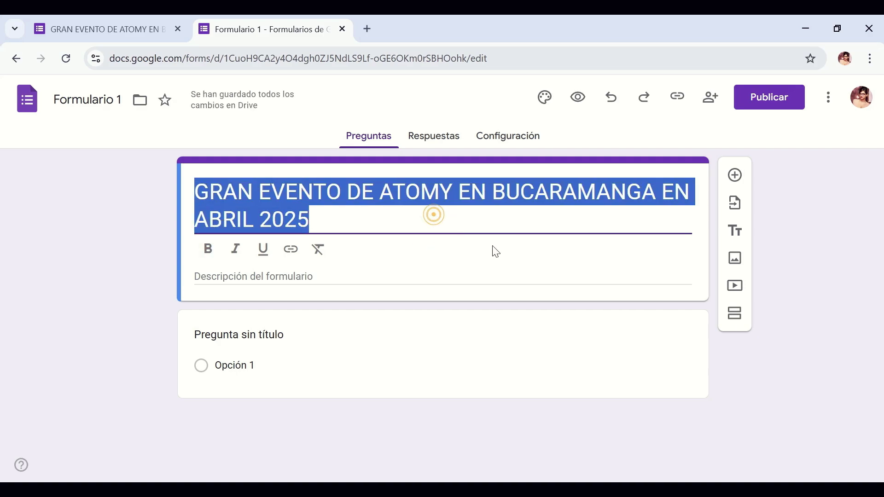
pyautogui.click(498, 268)
pyautogui.click(789, 192)
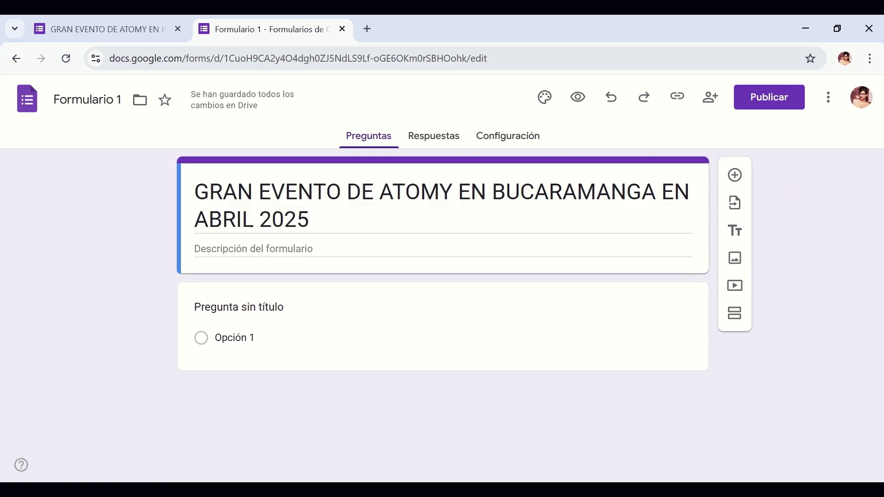
pyautogui.click(330, 219)
pyautogui.click(208, 249)
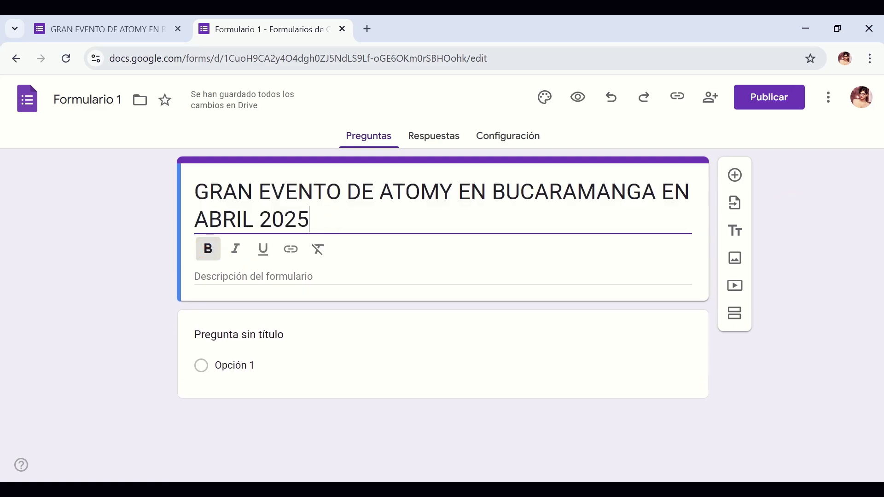
pyautogui.moveTo(297, 220)
pyautogui.mouseDown()
pyautogui.moveTo(307, 220)
pyautogui.moveTo(194, 201)
pyautogui.mouseUp()
pyautogui.click(202, 250)
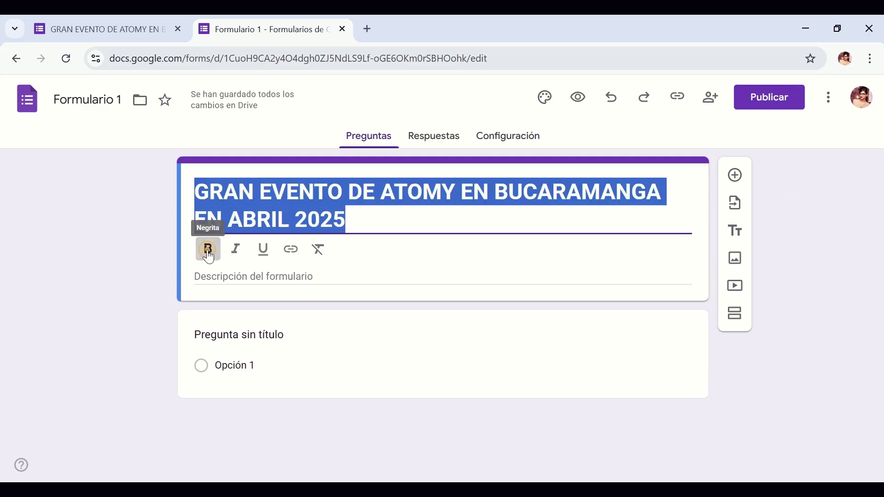
pyautogui.click(236, 255)
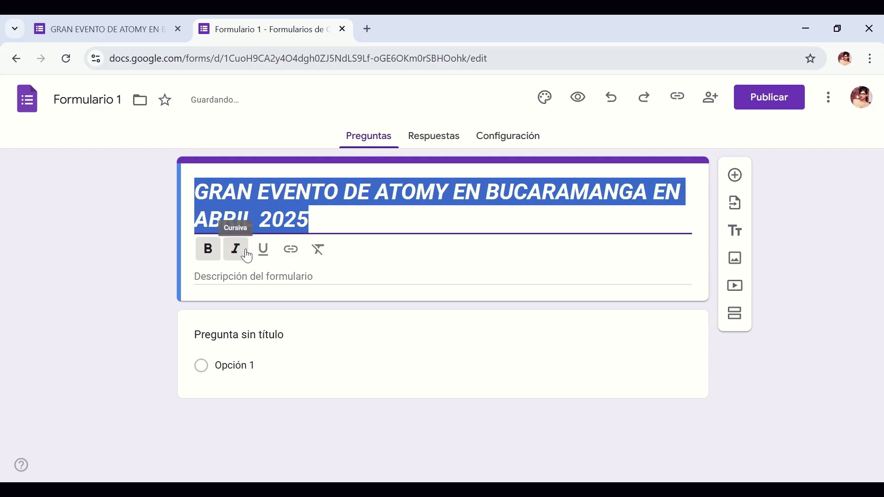
pyautogui.click(233, 249)
pyautogui.click(221, 276)
pyautogui.write('ndluroiujr8hj')
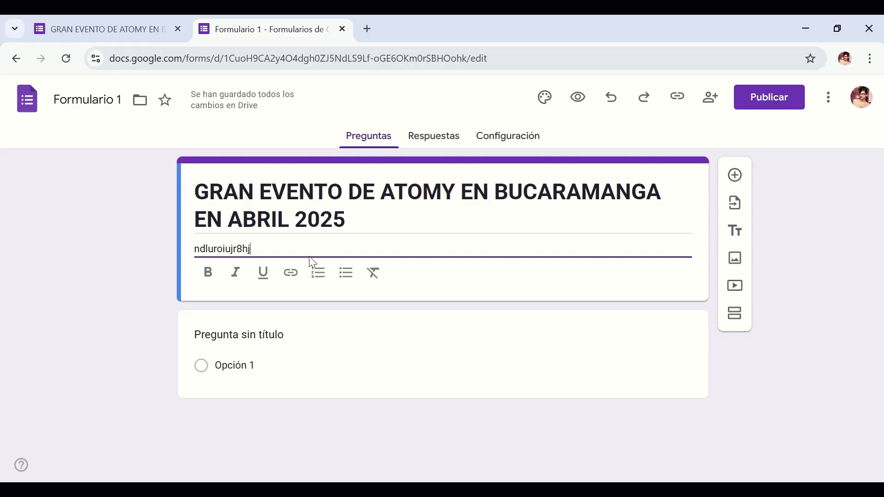
# Replace the stray description with the Hotel Holiday Inn event invitation dated 10 de abril de 2025
pyautogui.moveTo(251, 249); pyautogui.dragTo(196, 256)
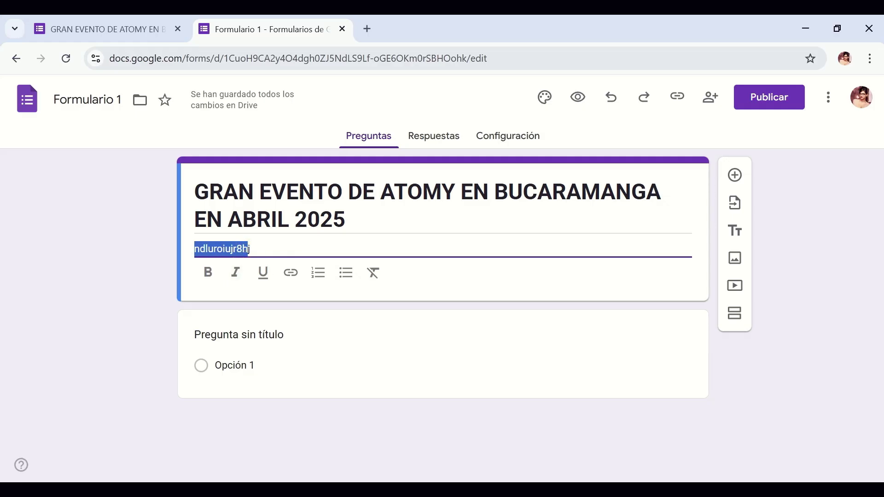
pyautogui.press('BackSpace')
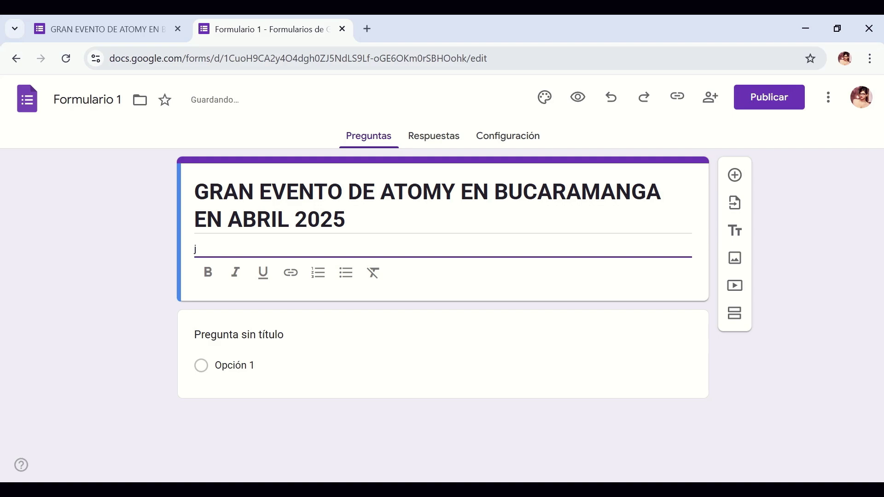
pyautogui.press('BackSpace')
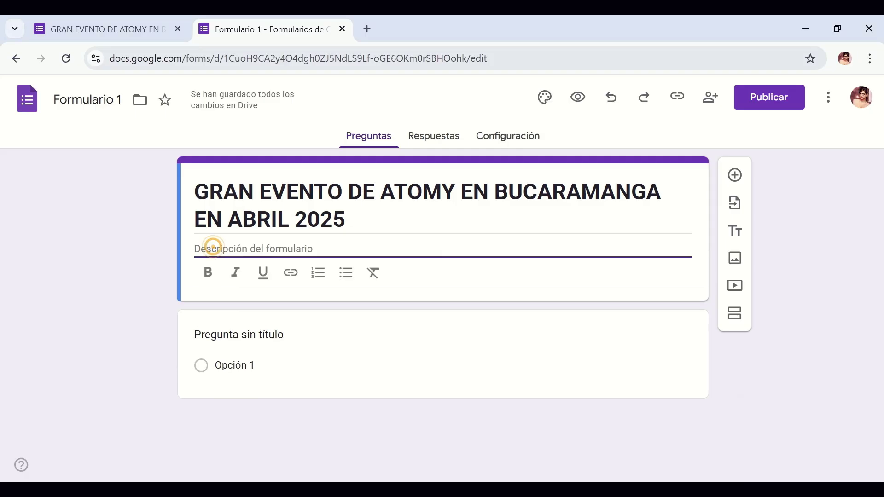
pyautogui.hotkey('ctrl', 'v')
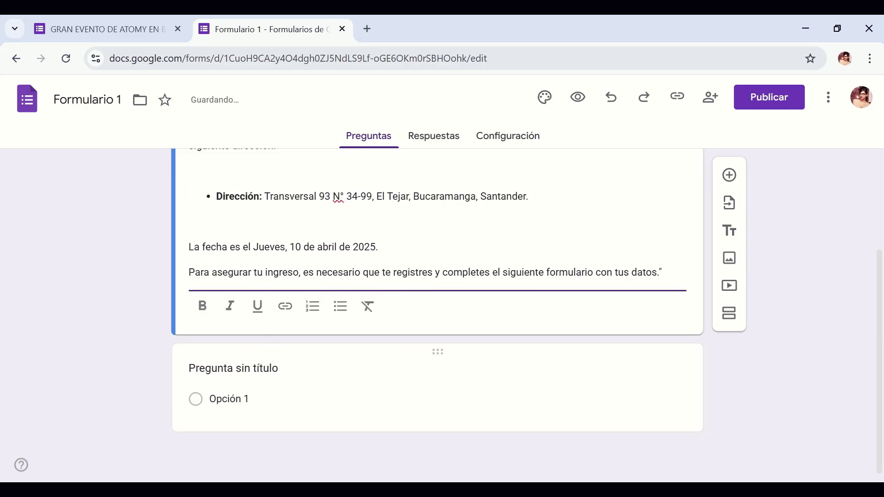
pyautogui.click(753, 344)
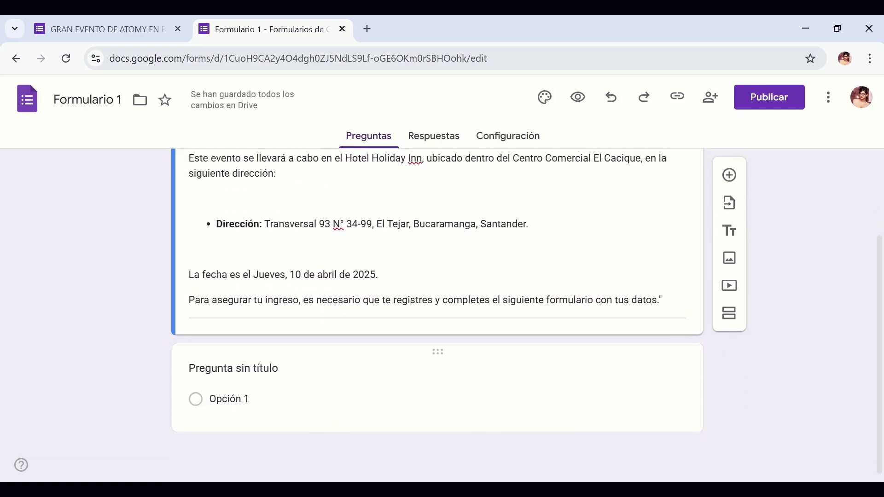
pyautogui.scroll(3, 374, 387)
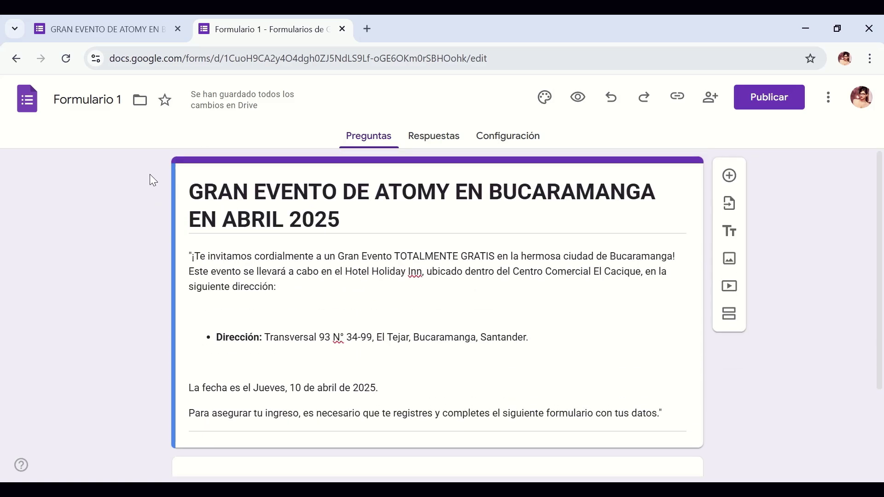
# Try Impact and Pacifico as theme header fonts, then undo back to Roboto 24
pyautogui.click(543, 101)
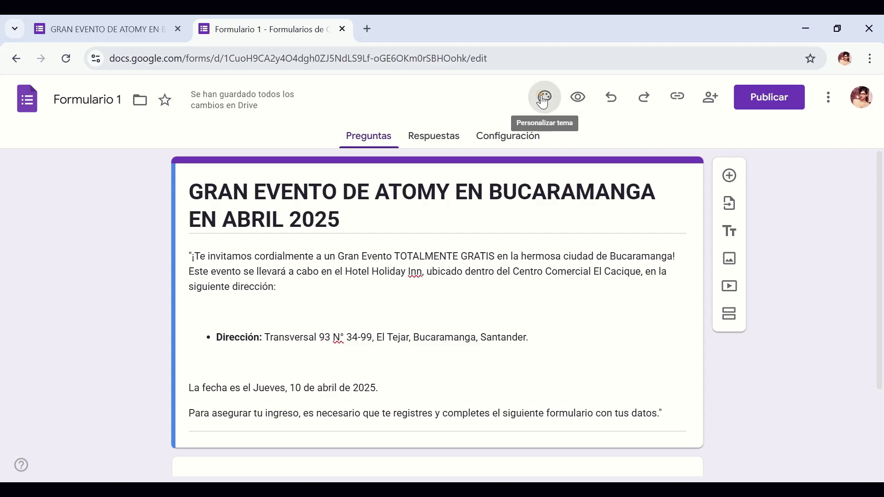
pyautogui.scroll(-3, 750, 280)
pyautogui.scroll(3, 747, 296)
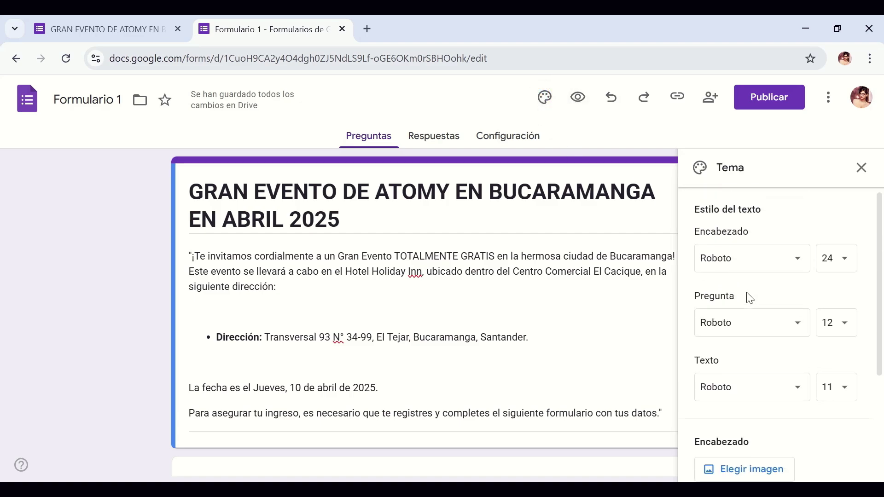
pyautogui.click(792, 269)
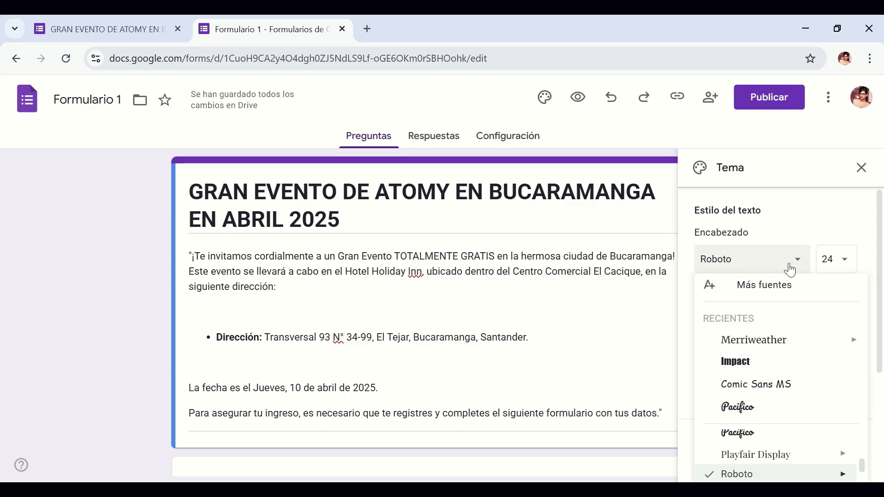
pyautogui.click(771, 364)
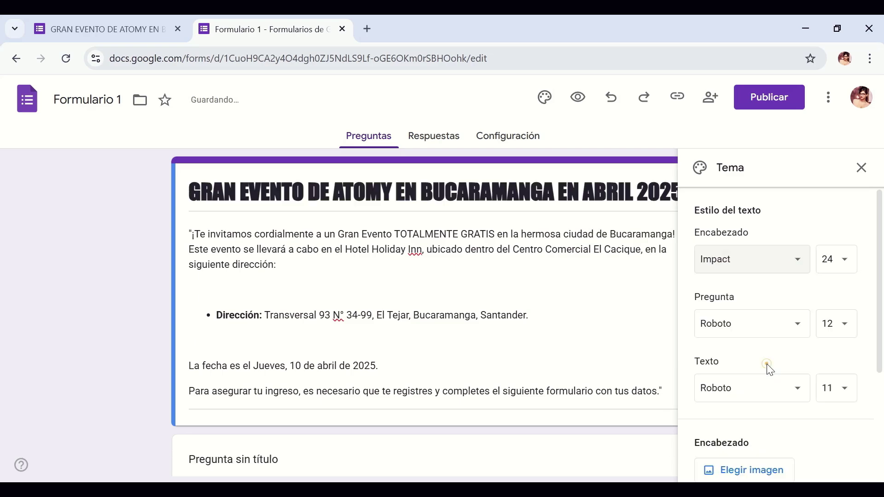
pyautogui.click(799, 261)
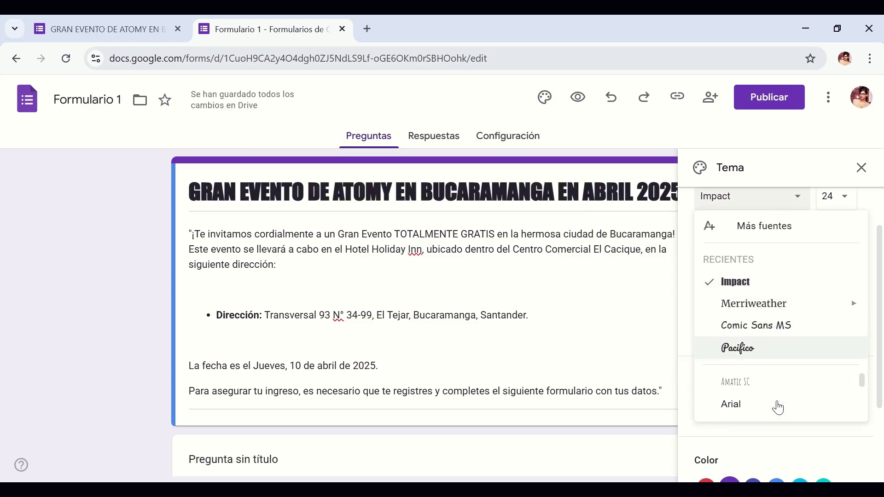
pyautogui.click(763, 331)
pyautogui.scroll(3, 803, 273)
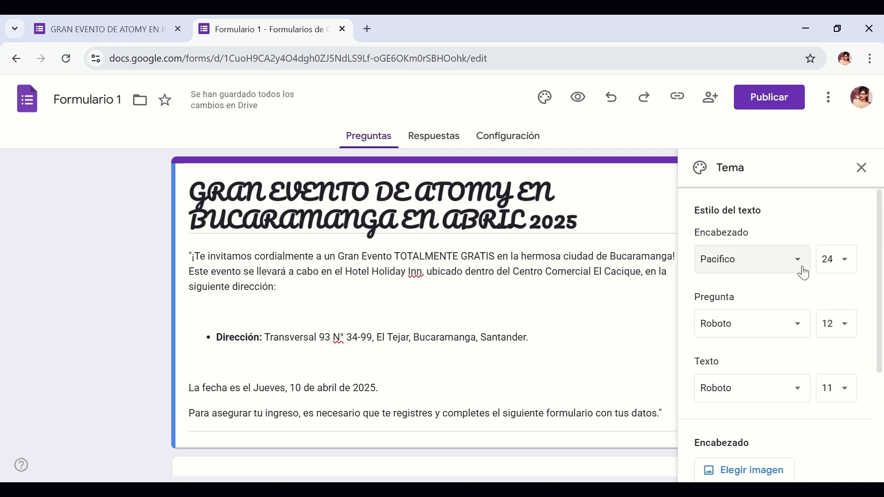
pyautogui.click(611, 98)
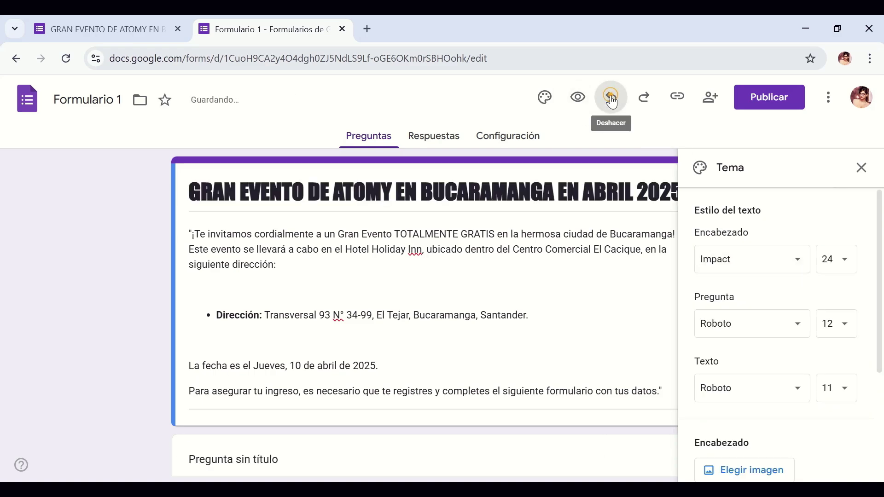
pyautogui.click(612, 99)
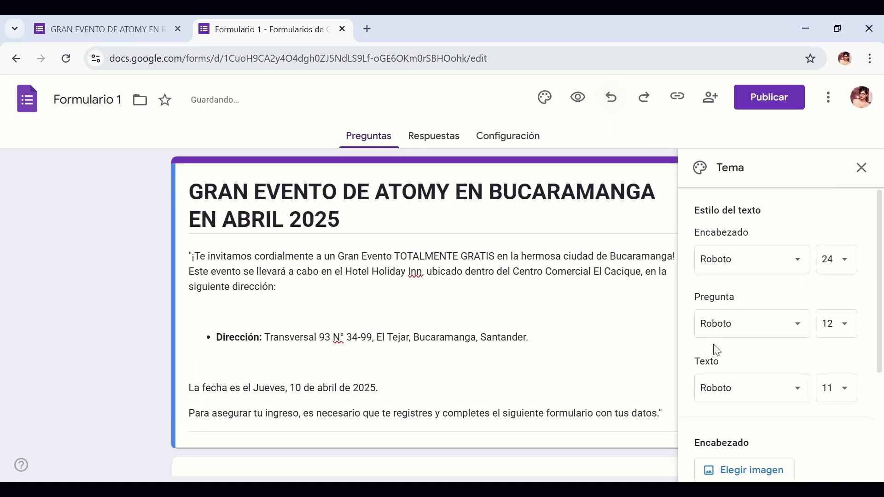
pyautogui.scroll(-4, 777, 332)
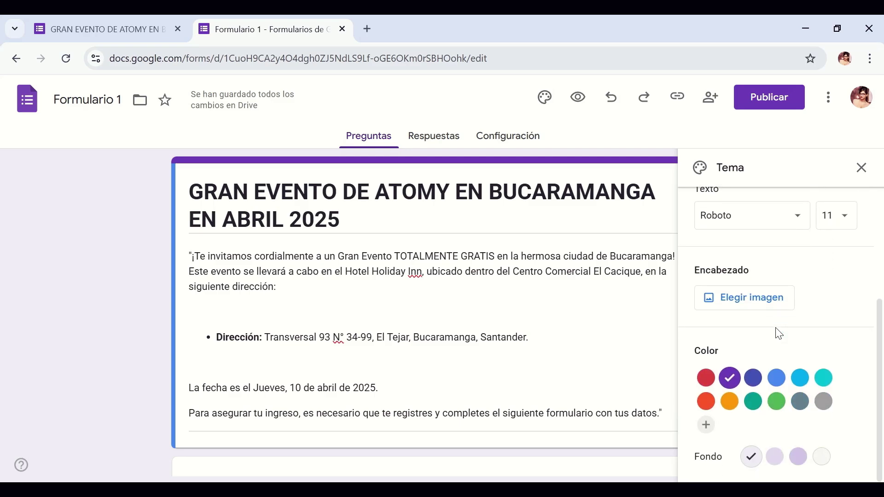
pyautogui.scroll(2, 693, 246)
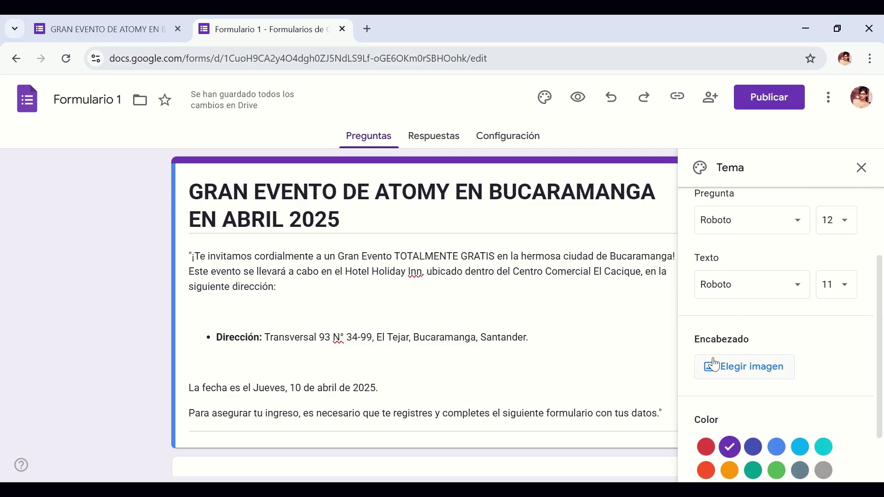
# Insert the blue light-streak header image, then remove it
pyautogui.click(732, 372)
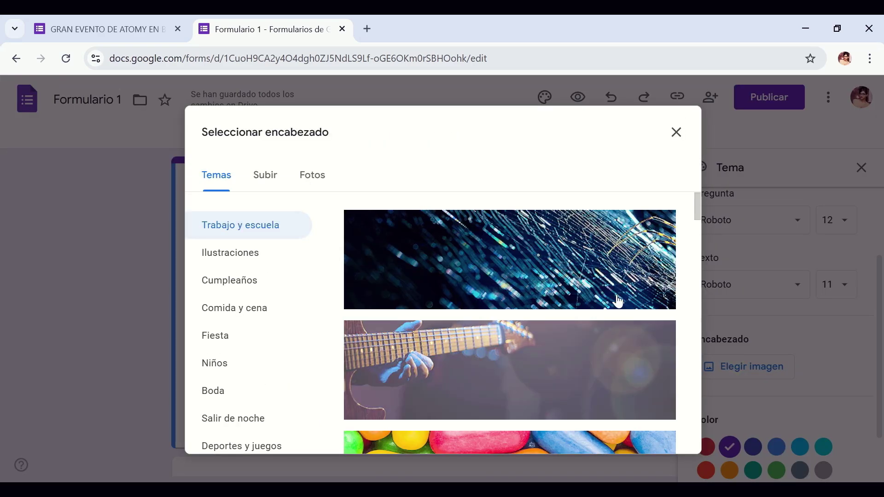
pyautogui.click(525, 237)
pyautogui.click(663, 437)
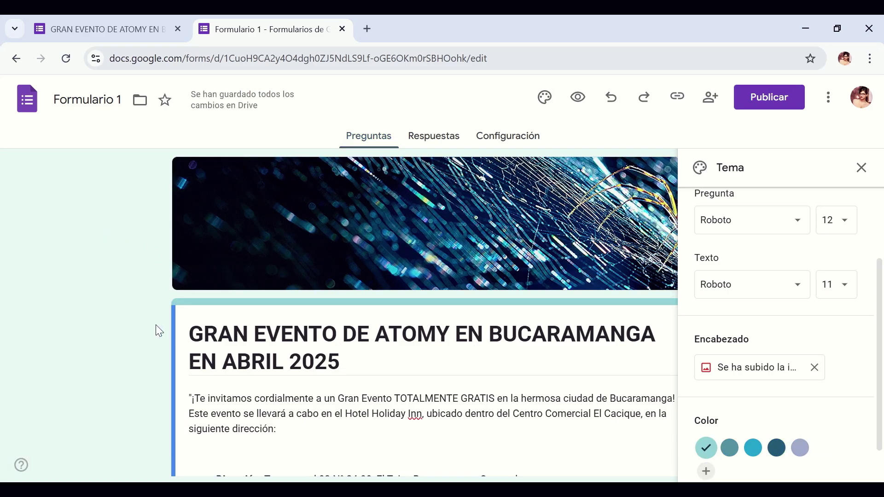
pyautogui.click(815, 367)
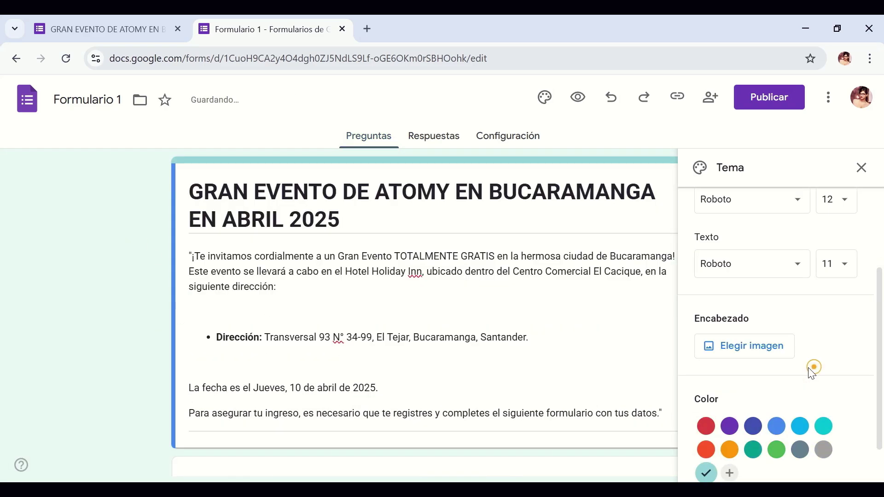
# Upload the Atomy products photo as header image and position its crop area
pyautogui.click(727, 346)
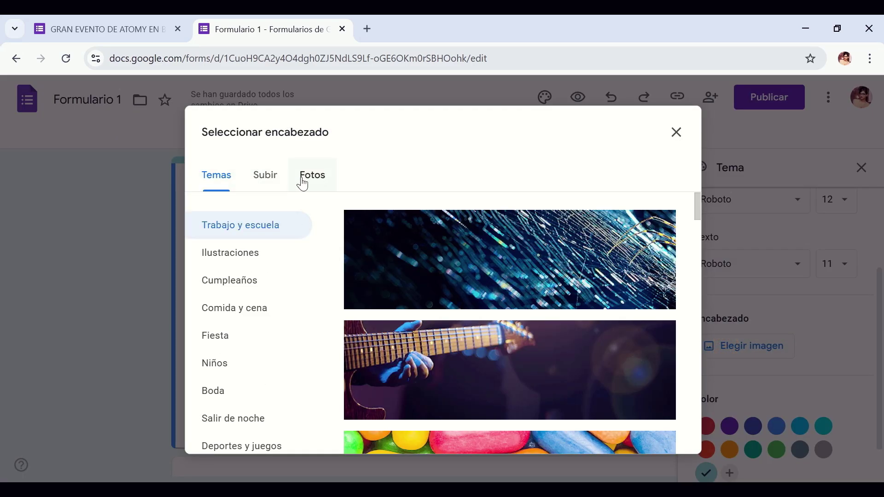
pyautogui.click(270, 182)
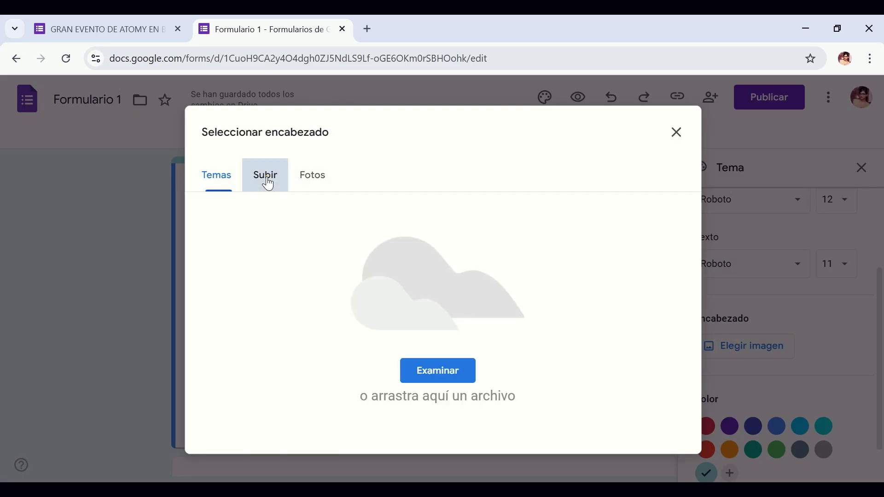
pyautogui.click(445, 375)
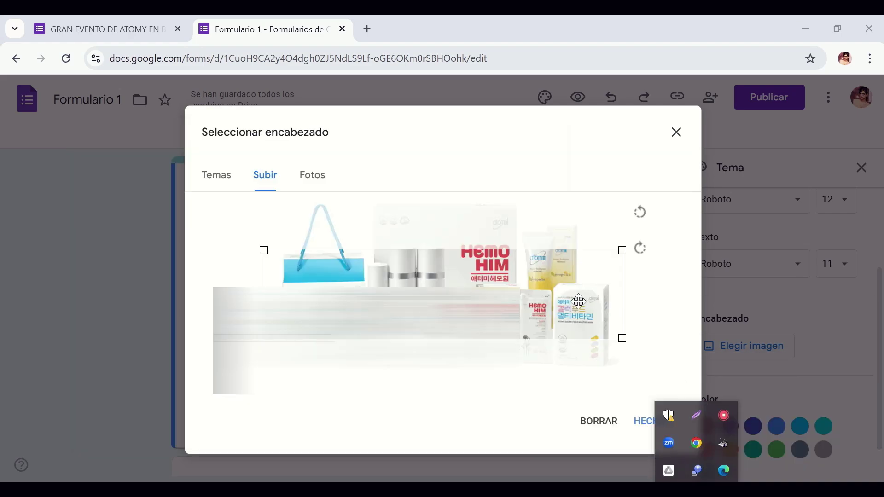
pyautogui.moveTo(372, 280)
pyautogui.mouseDown()
pyautogui.moveTo(372, 299)
pyautogui.moveTo(390, 305)
pyautogui.mouseUp()
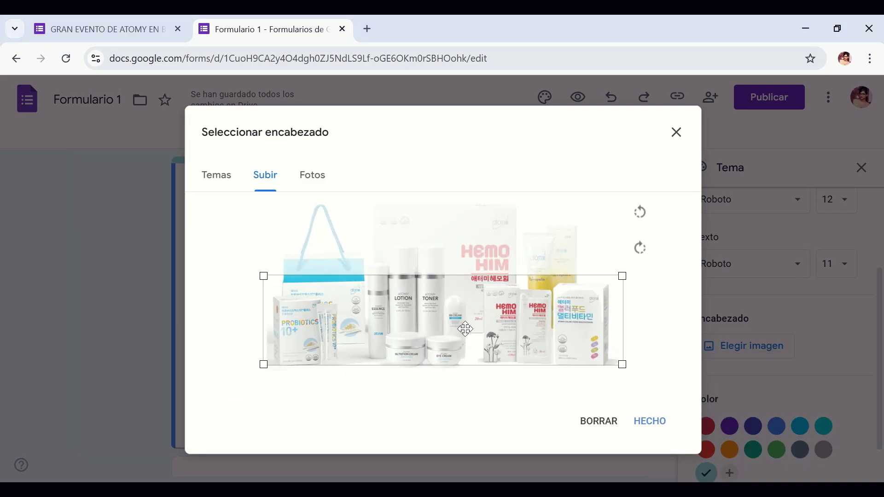
# Apply the cropped product photo as header and set the theme colour to cyan
pyautogui.click(649, 421)
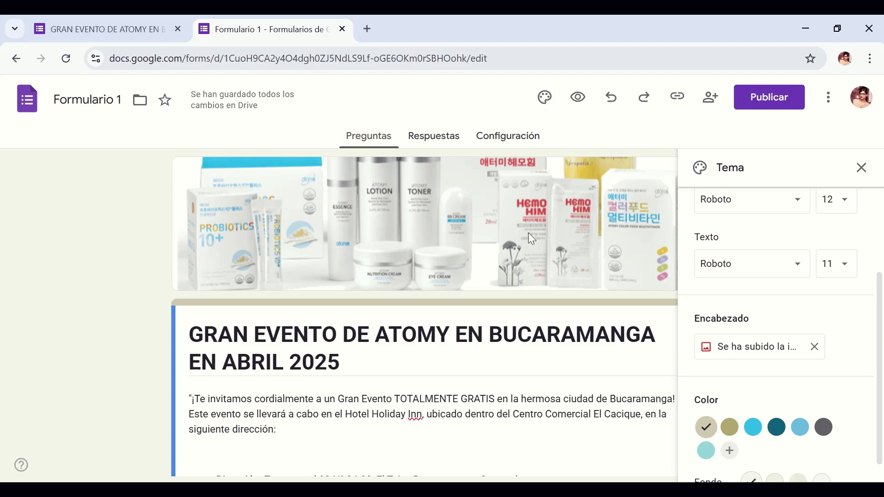
pyautogui.click(753, 427)
pyautogui.click(777, 427)
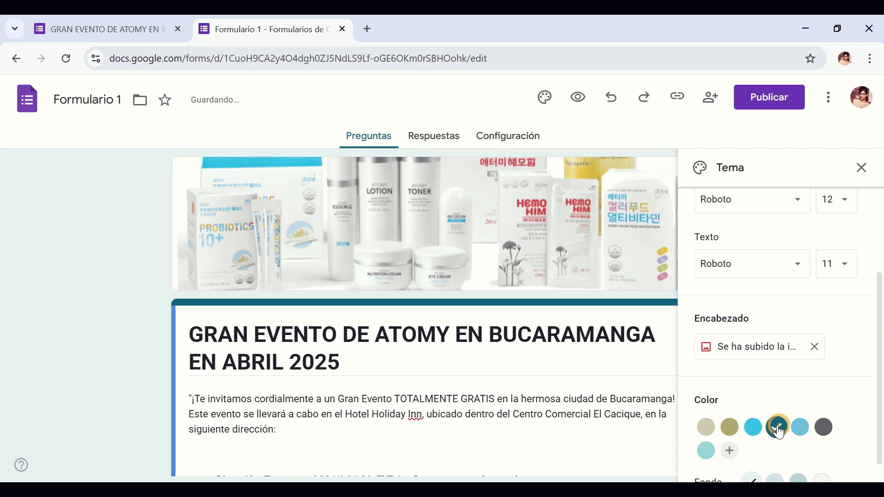
pyautogui.click(754, 427)
pyautogui.scroll(-1, 697, 282)
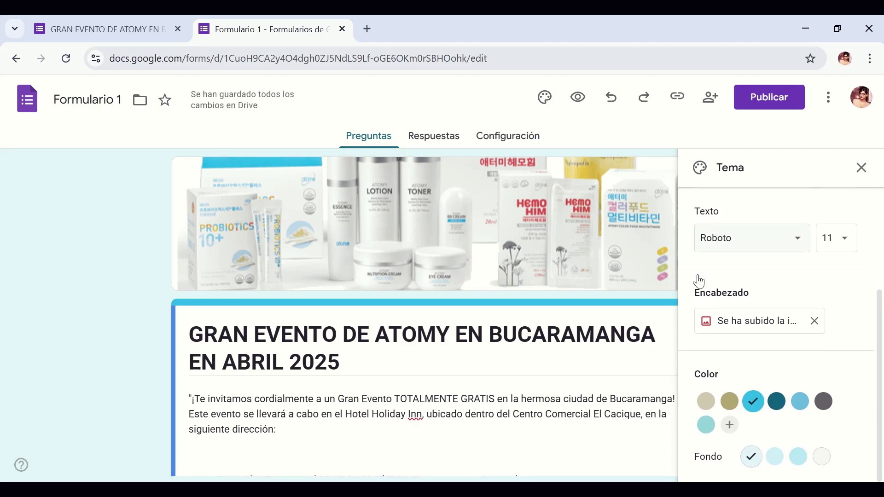
pyautogui.scroll(-5, 212, 351)
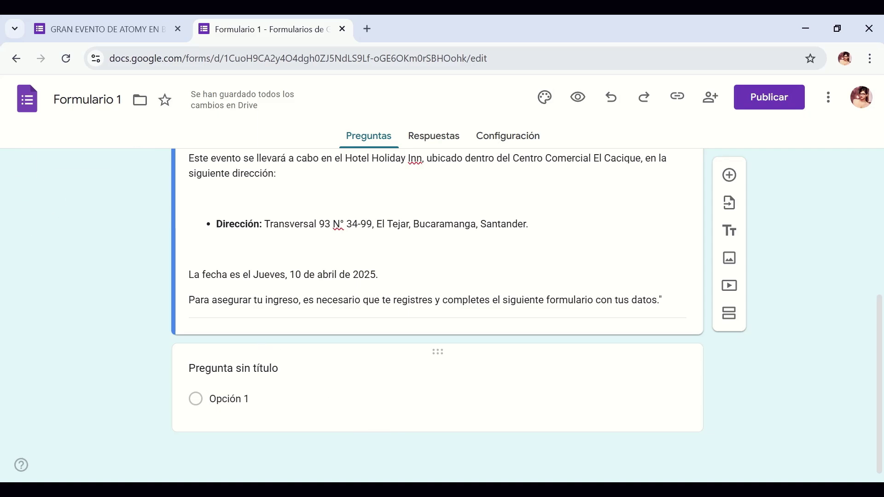
# Title the first question 'Nombres y Apellidos'
pyautogui.click(193, 367)
pyautogui.press('BackSpace')
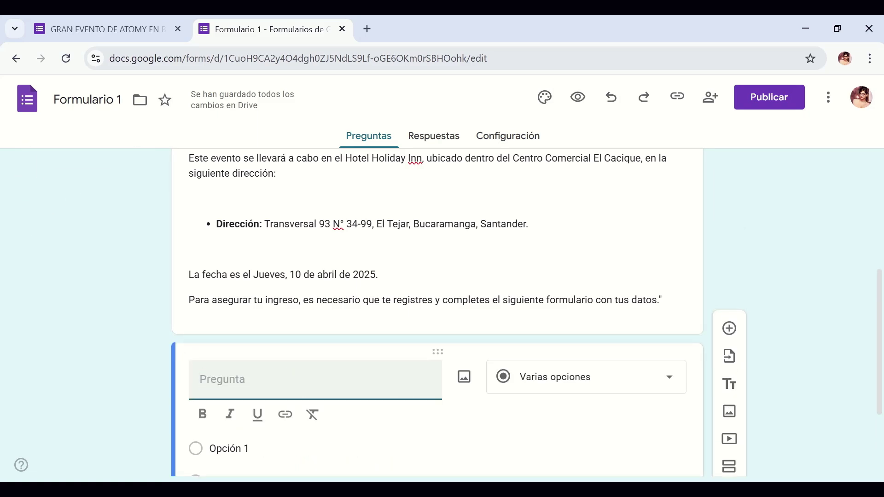
pyautogui.write('Nombres y Apellidos')
pyautogui.click(785, 384)
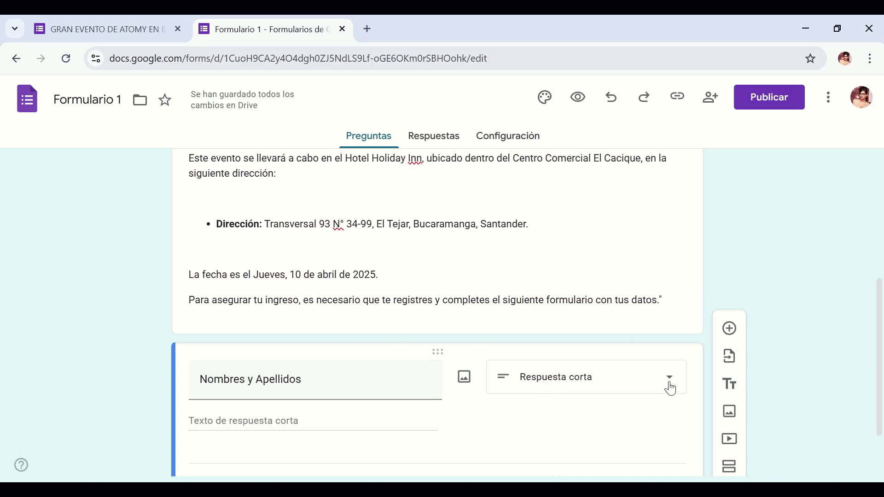
# Keep the question type as Respuesta corta and make it required
pyautogui.click(671, 388)
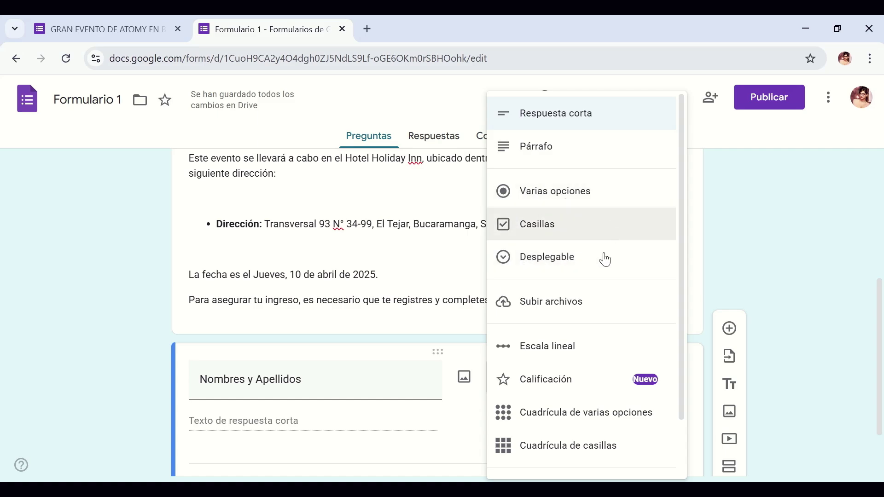
pyautogui.scroll(-2, 487, 335)
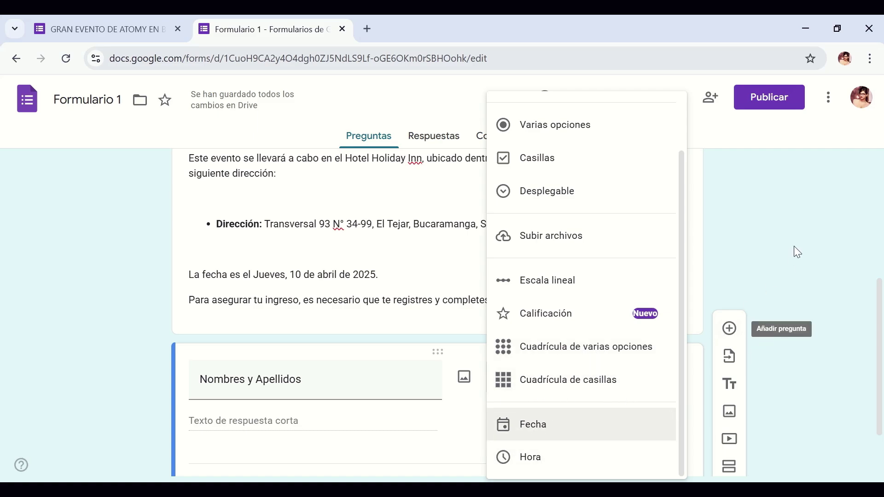
pyautogui.click(740, 221)
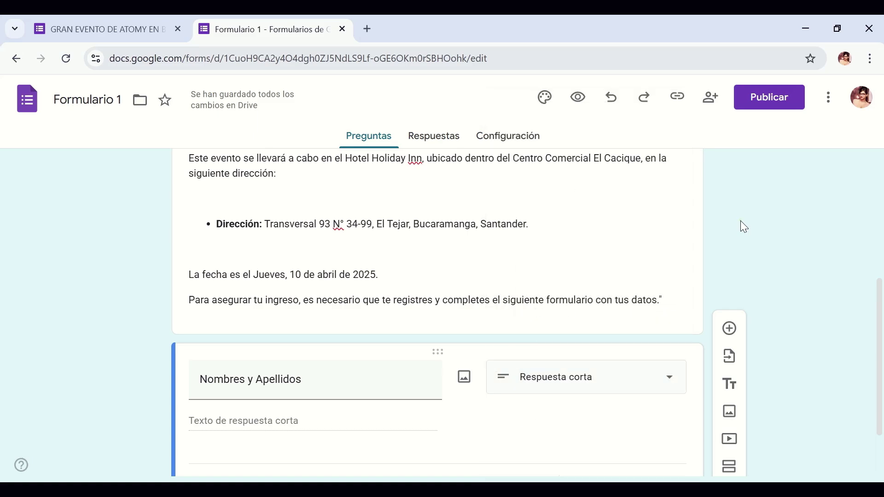
pyautogui.click(526, 381)
pyautogui.click(592, 103)
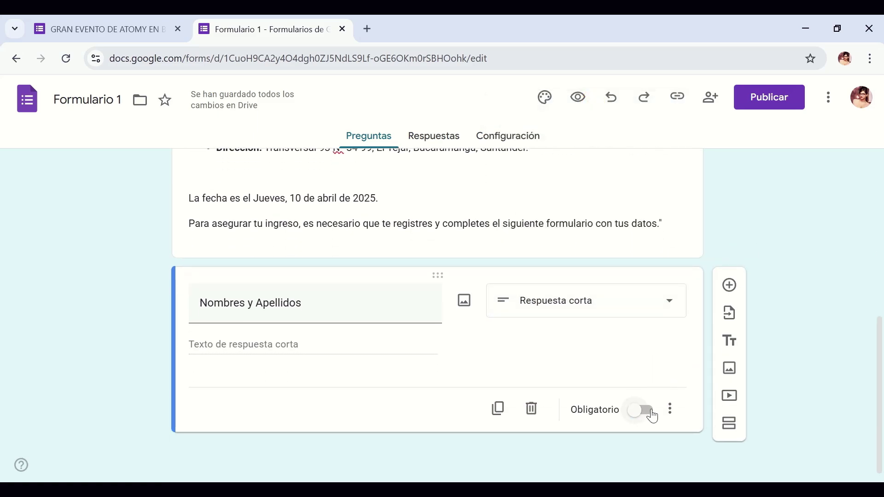
pyautogui.click(645, 410)
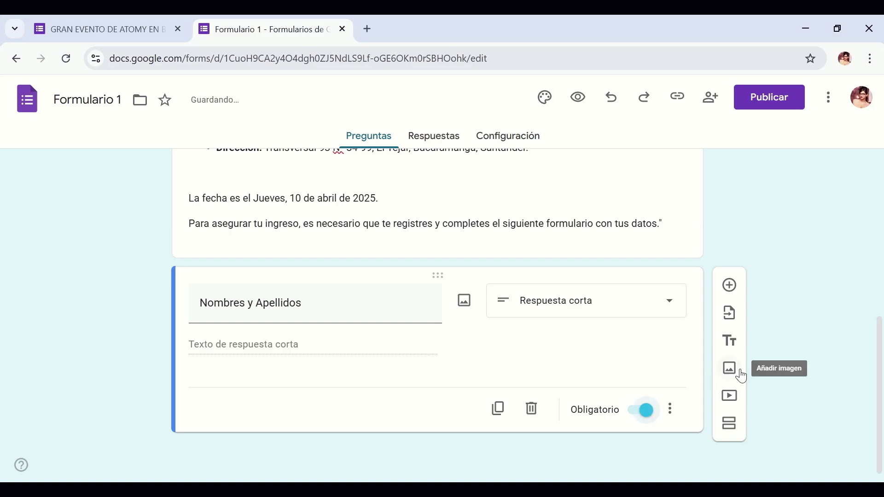
# Add a required '¿Cuál es tu ID de Atomy?' question and a 5-star event rating question
pyautogui.click(728, 288)
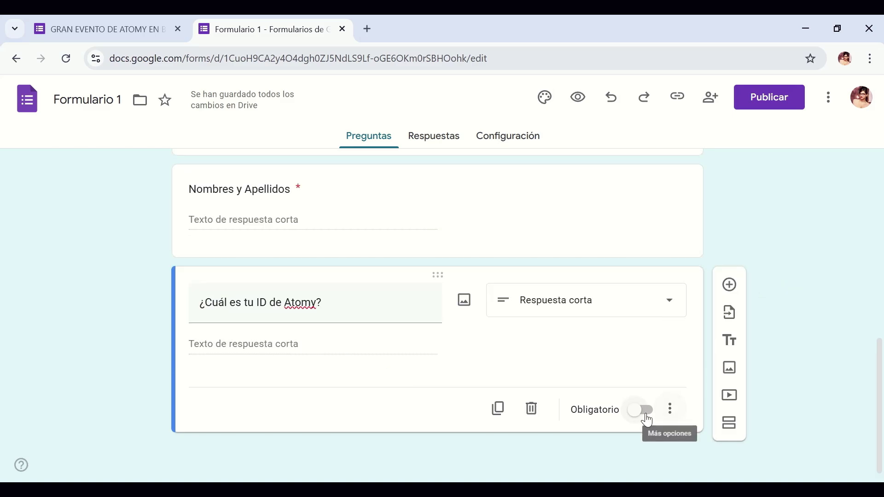
pyautogui.click(642, 410)
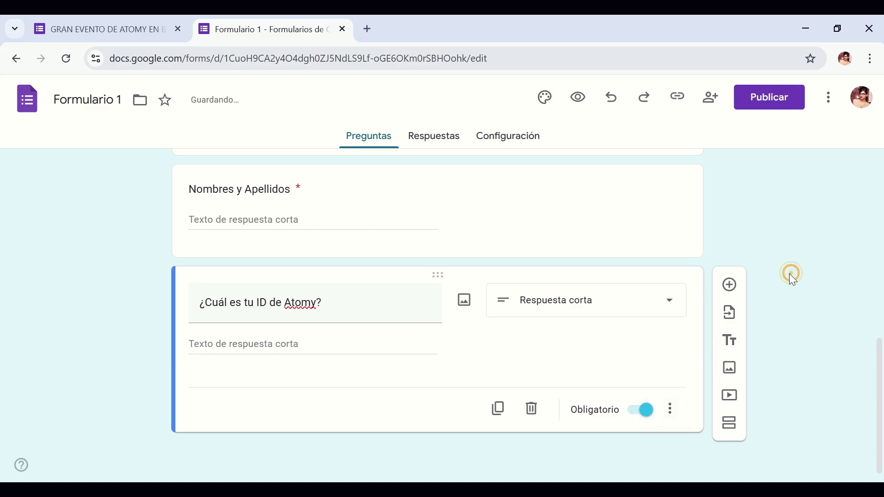
pyautogui.click(730, 284)
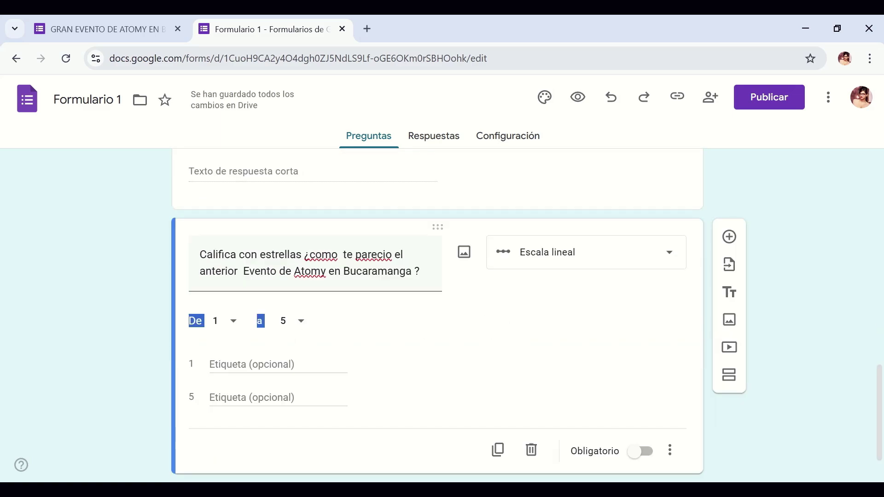
pyautogui.click(235, 333)
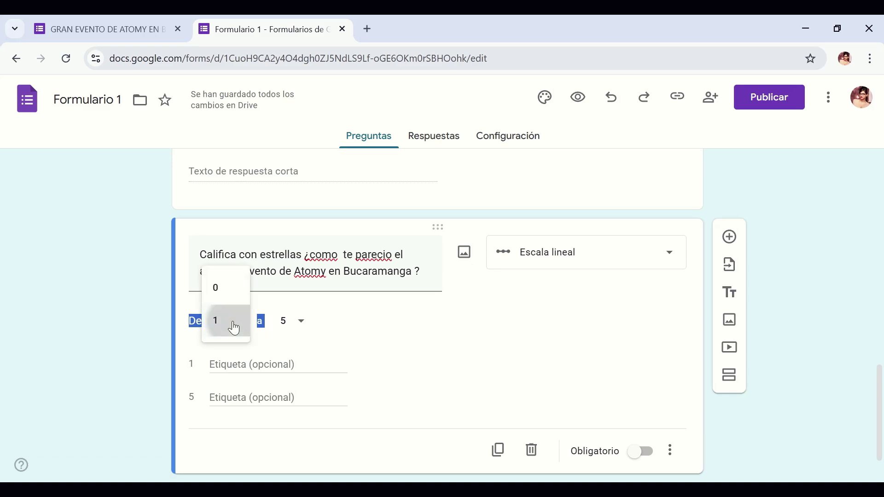
pyautogui.click(233, 326)
pyautogui.click(666, 251)
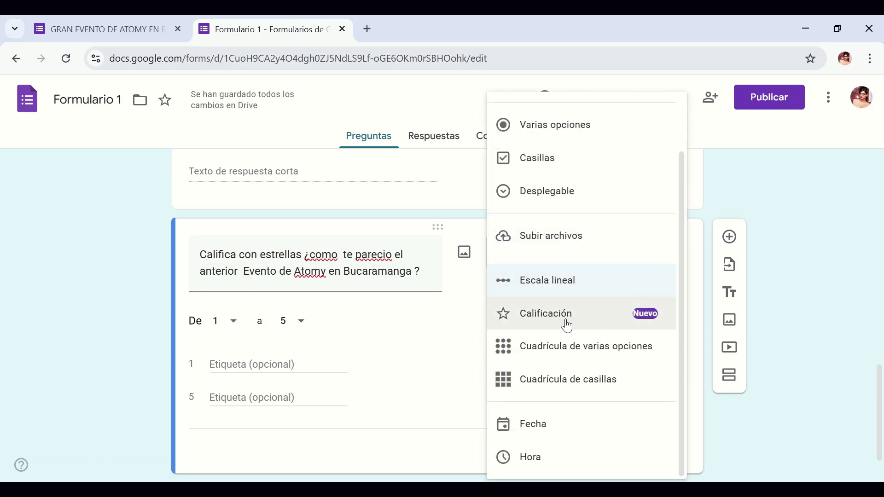
pyautogui.click(553, 315)
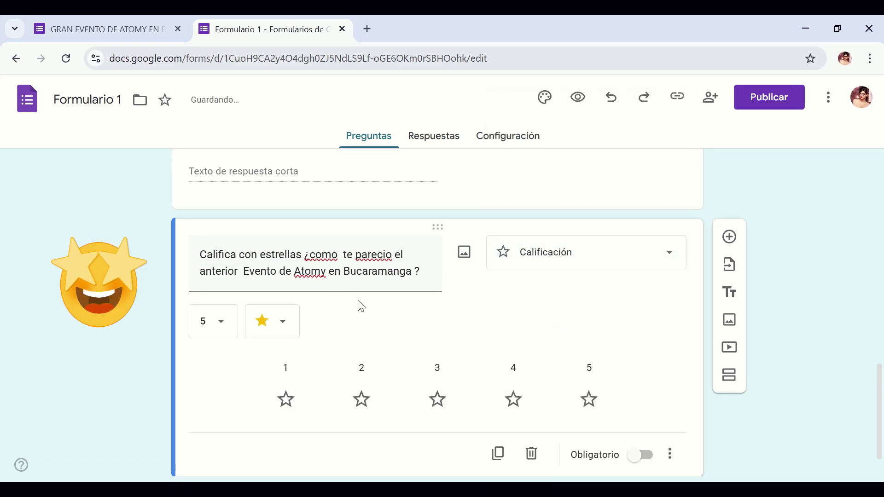
pyautogui.scroll(-1, 361, 306)
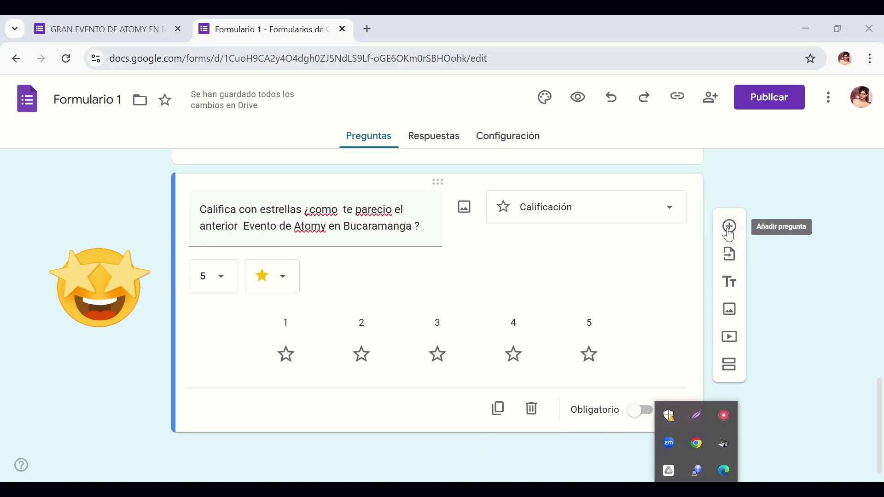
# Add a multiple-choice question titled '¿Tienes Invitados al Evento?'
pyautogui.click(729, 191)
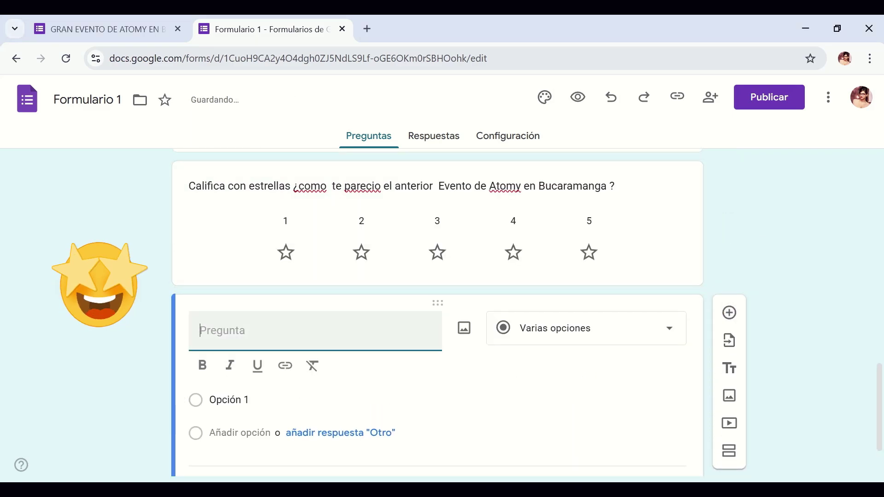
pyautogui.write('¿Tienes Invitados al Evento?')
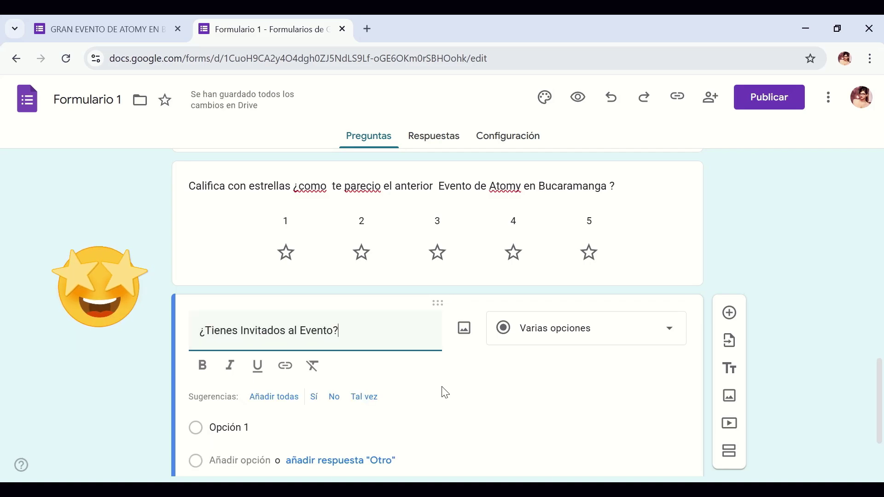
pyautogui.click(668, 328)
pyautogui.click(584, 199)
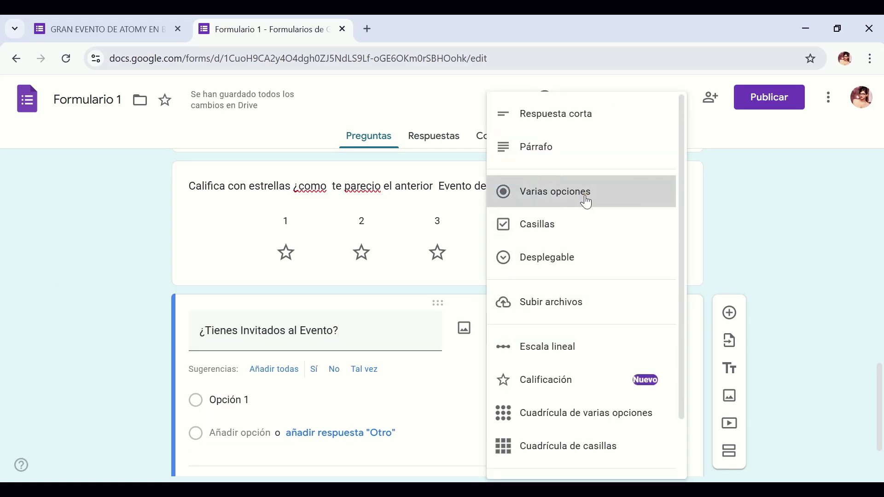
# Make the answer choices just Sí and No, removing Opción 1 and Otro
pyautogui.click(230, 400)
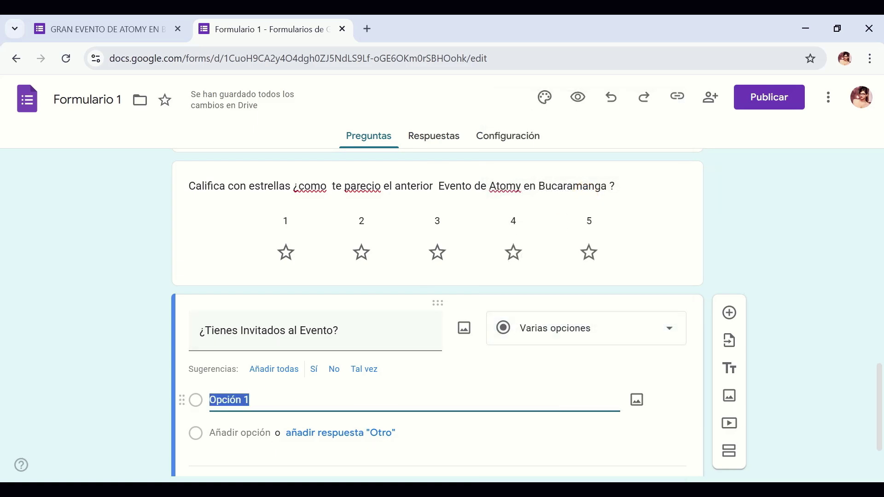
pyautogui.press('BackSpace')
pyautogui.click(316, 374)
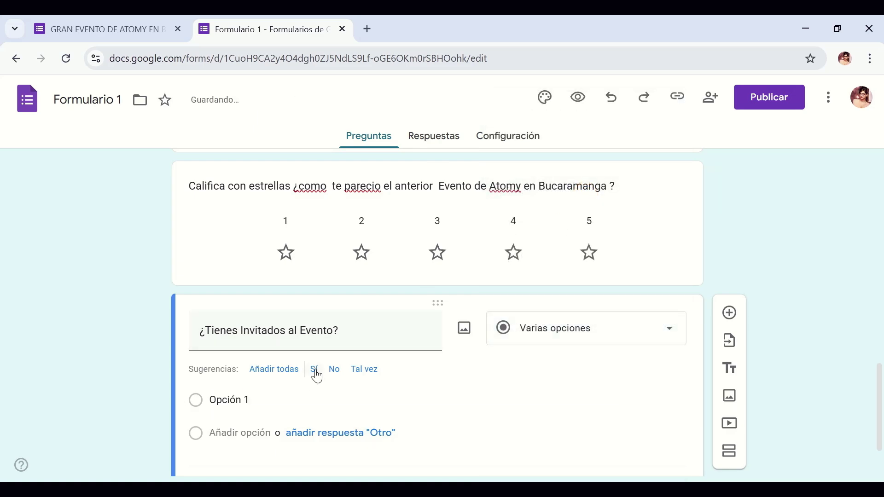
pyautogui.click(315, 370)
pyautogui.click(670, 399)
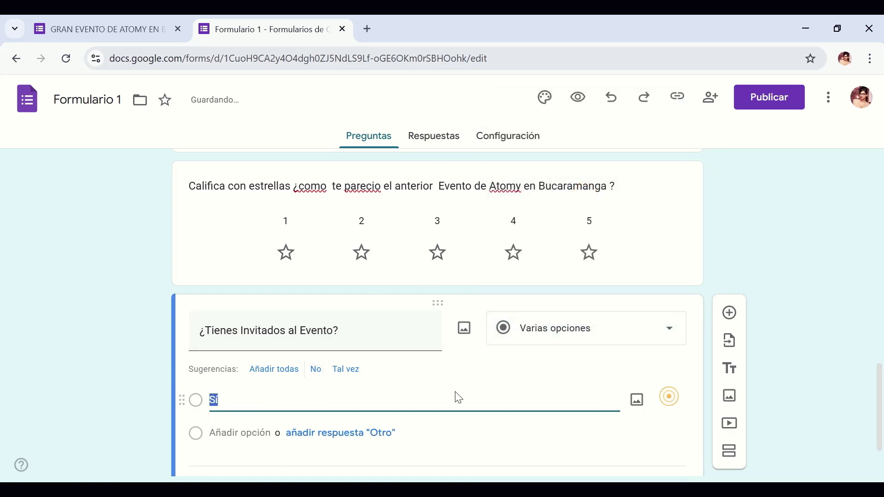
pyautogui.click(297, 432)
pyautogui.click(311, 371)
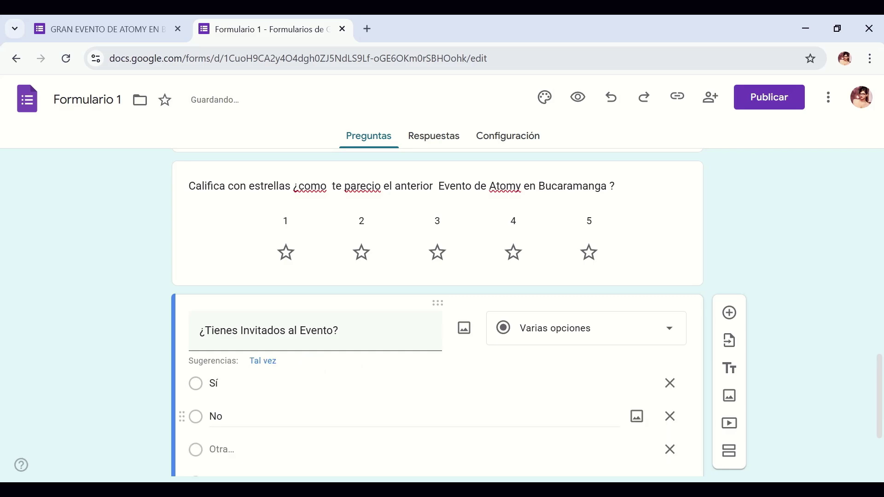
pyautogui.click(670, 449)
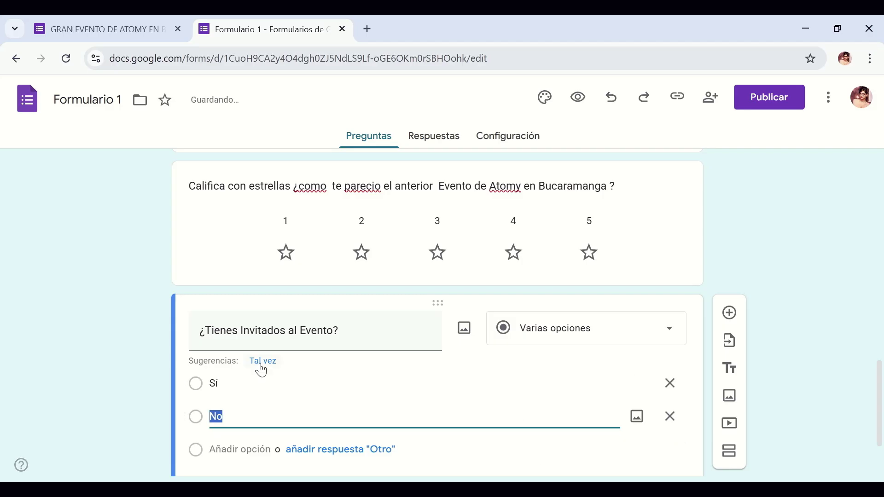
# Insert an image into the question from a file on the computer
pyautogui.click(729, 313)
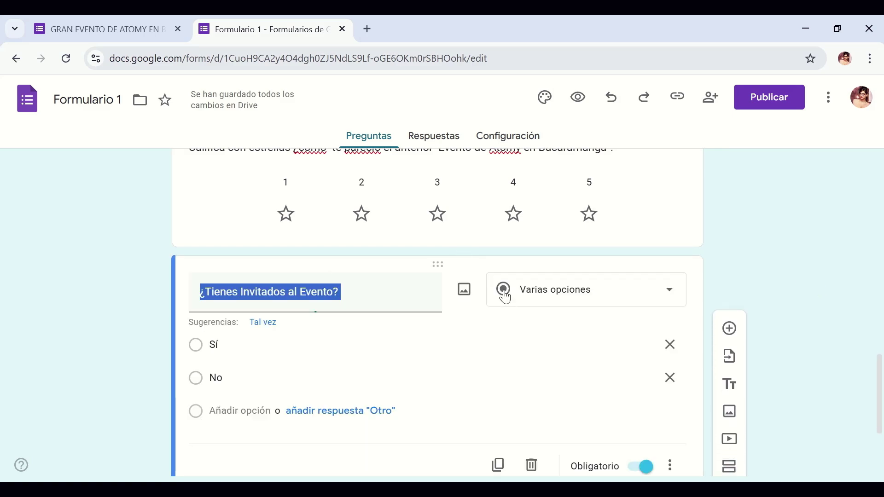
pyautogui.hotkey('ctrl', 'z')
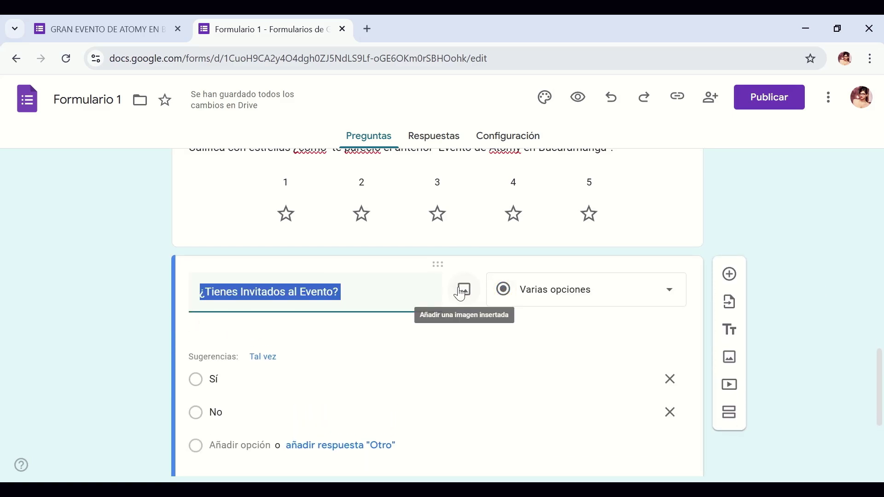
pyautogui.click(461, 291)
pyautogui.click(426, 372)
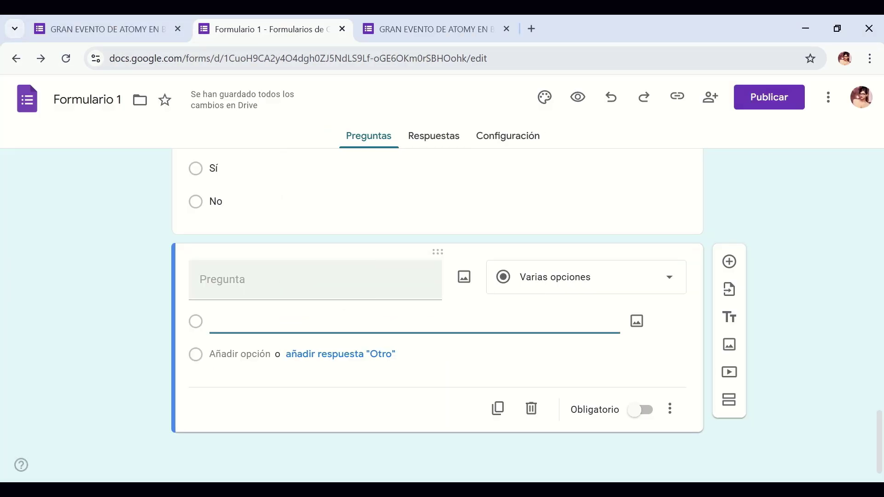
# Title the new question '¿Cuantos Invitados asistiran?' and make it a dropdown
pyautogui.click(205, 280)
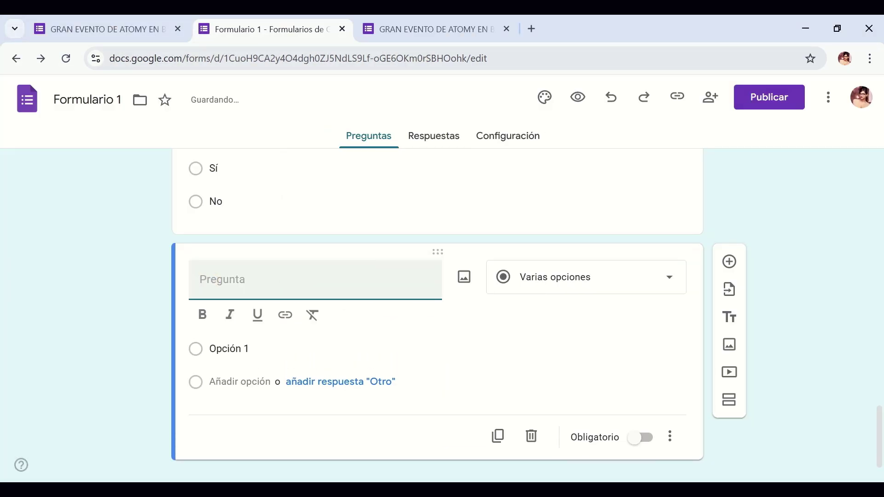
pyautogui.write('¿Cuantos Invitados asistiran?')
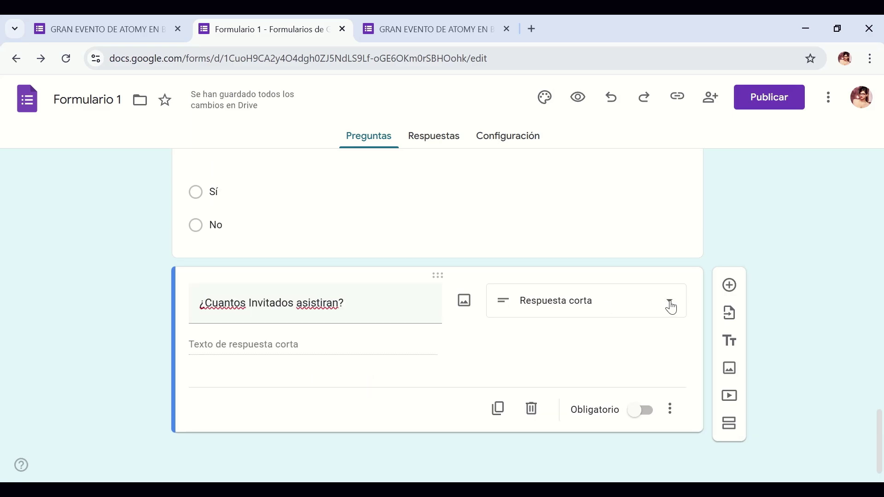
pyautogui.click(671, 307)
pyautogui.click(579, 258)
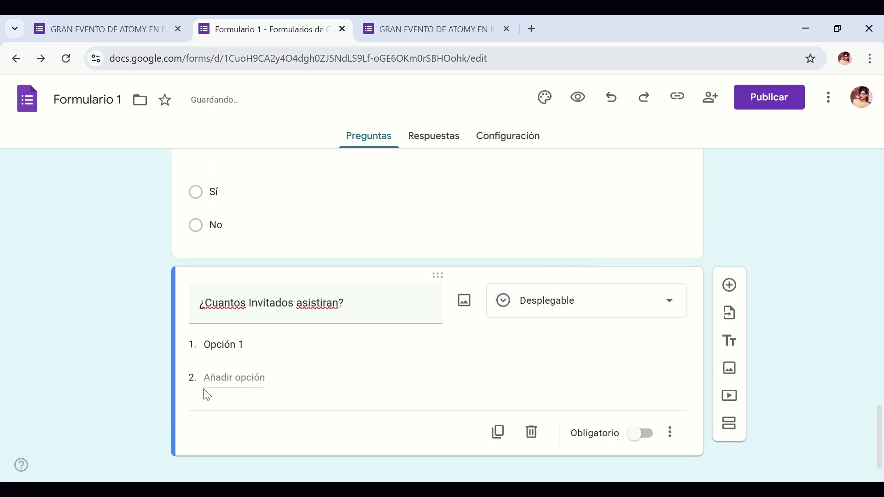
# Enter 0, 1 and 2 as the first dropdown options
pyautogui.click(222, 345)
pyautogui.press('BackSpace')
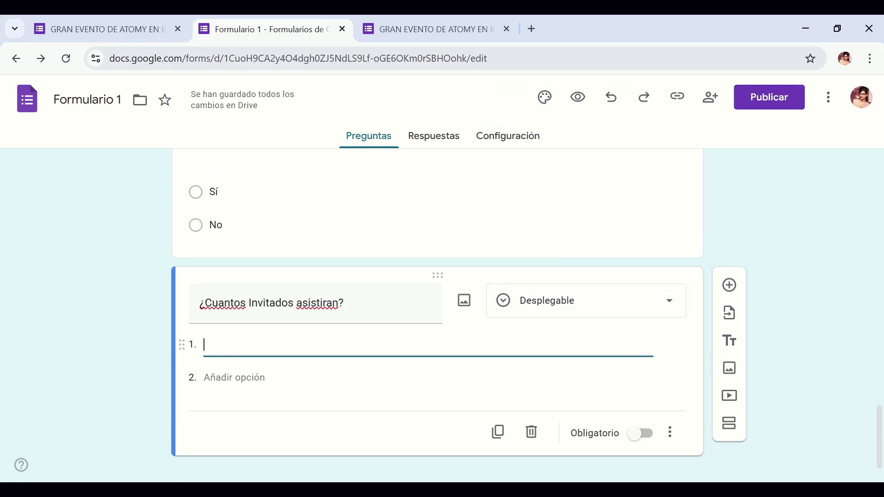
pyautogui.write('1')
pyautogui.press('BackSpace')
pyautogui.write('0')
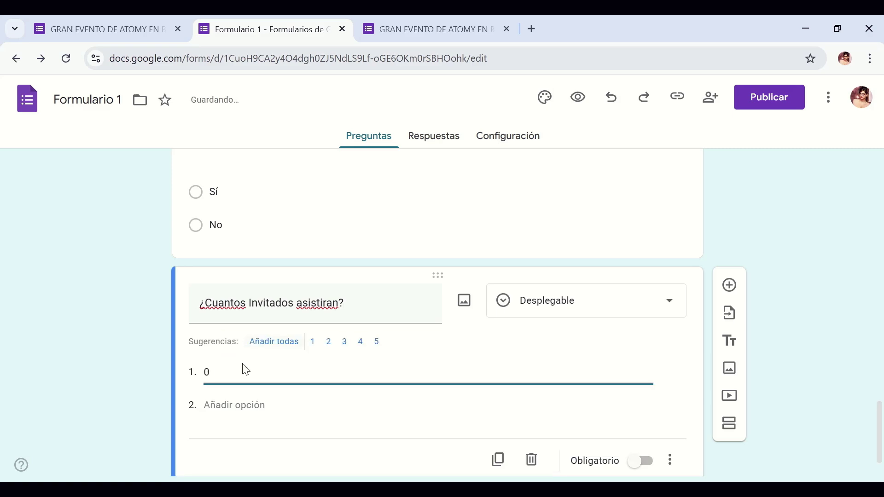
pyautogui.click(227, 405)
pyautogui.click(217, 437)
# Add 3 and '+ Invitados' as the remaining dropdown options
pyautogui.scroll(-2, 321, 394)
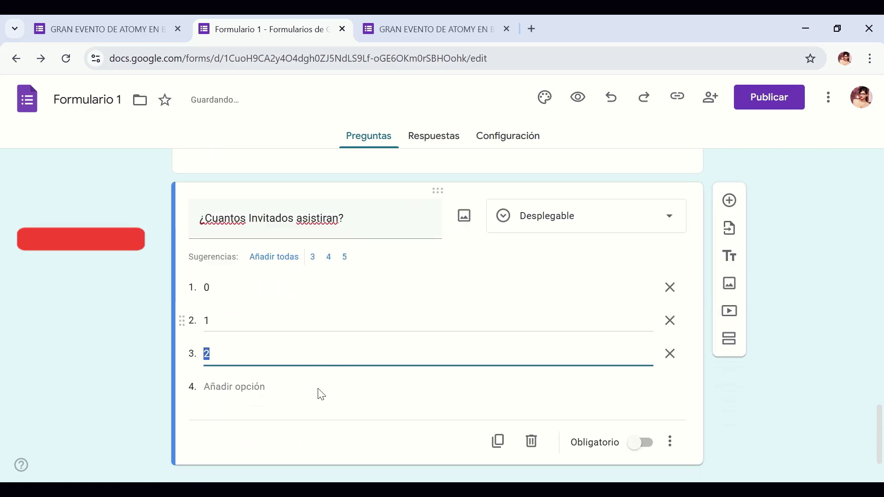
pyautogui.press('Return')
pyautogui.write('3')
pyautogui.press('Return')
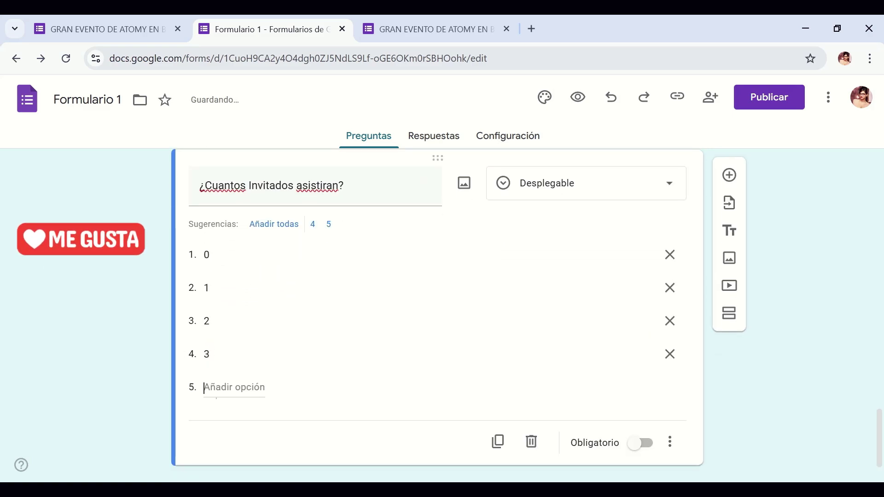
pyautogui.click(213, 387)
pyautogui.press('BackSpace')
pyautogui.write('+')
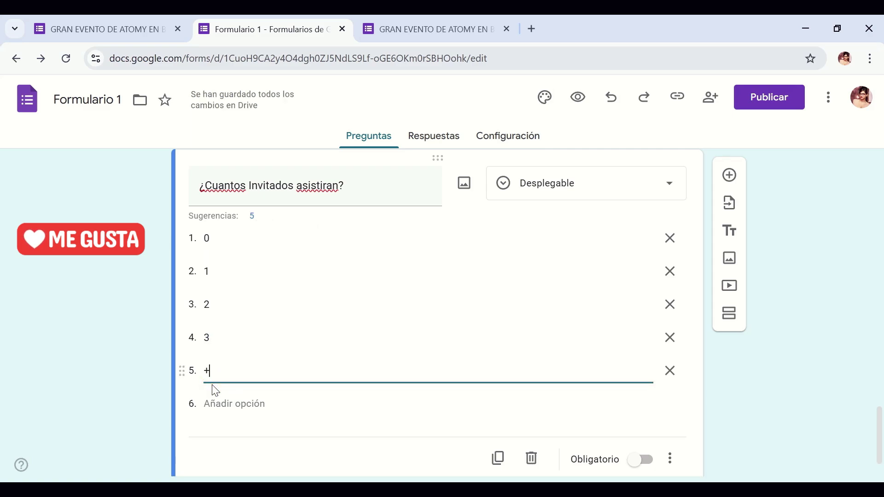
pyautogui.write(' de')
pyautogui.press('BackSpace')
pyautogui.press('BackSpace')
pyautogui.press('BackSpace')
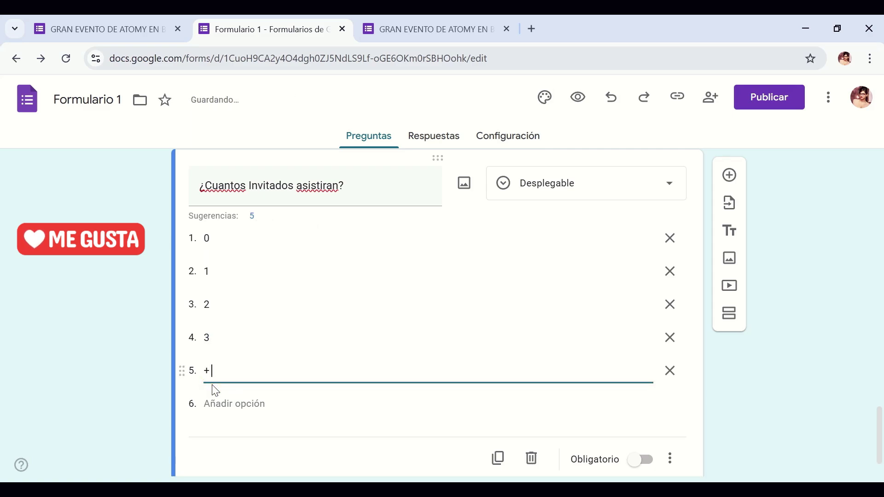
pyautogui.write('Invitados')
pyautogui.press('Tab')
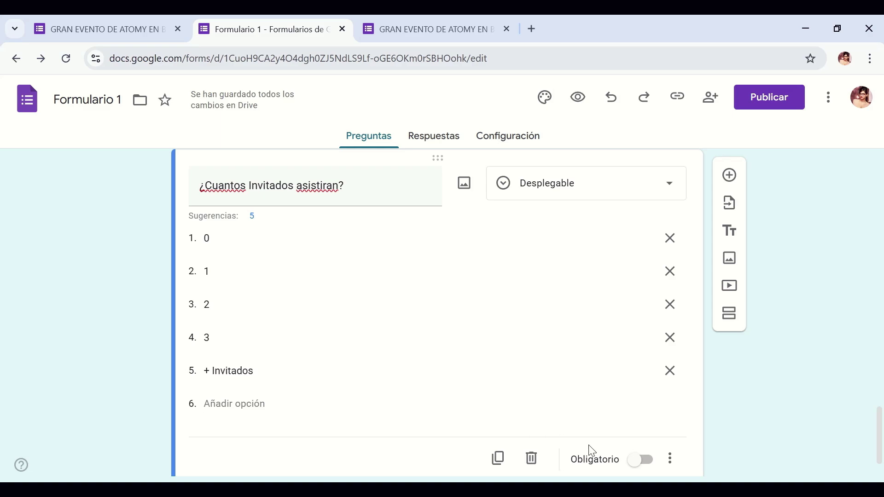
# Make the guest count question required and verify its choices in the preview
pyautogui.click(651, 459)
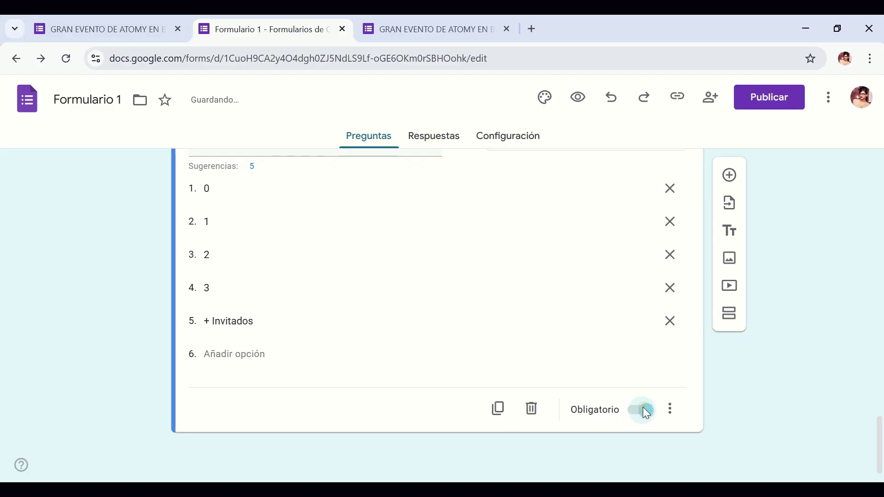
pyautogui.scroll(2, 674, 418)
pyautogui.click(396, 32)
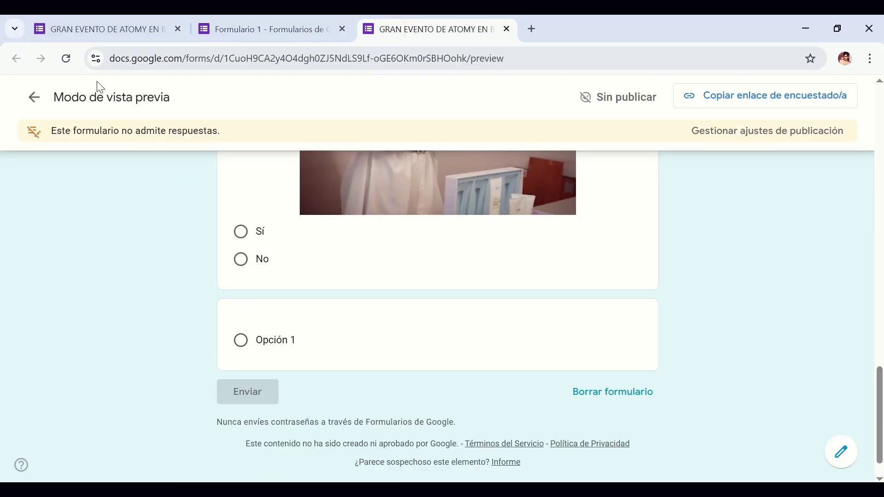
pyautogui.click(65, 58)
pyautogui.click(339, 379)
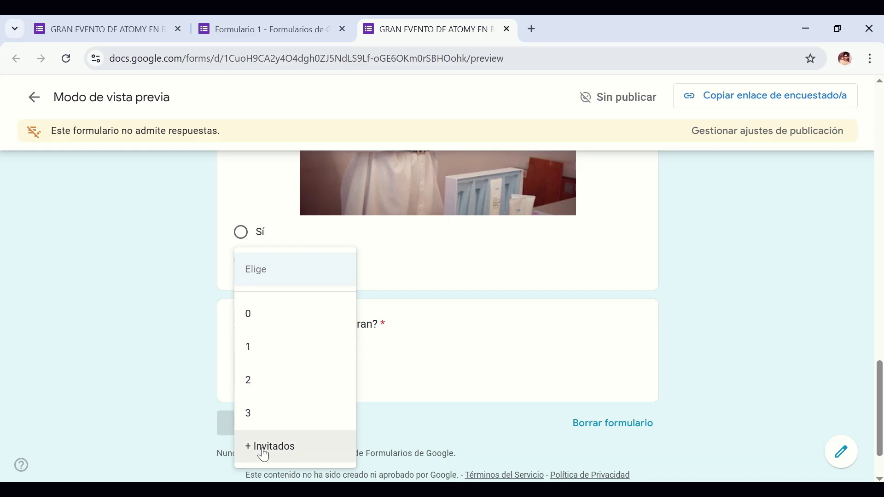
pyautogui.hotkey('ctrl', 'shift', 'Tab')
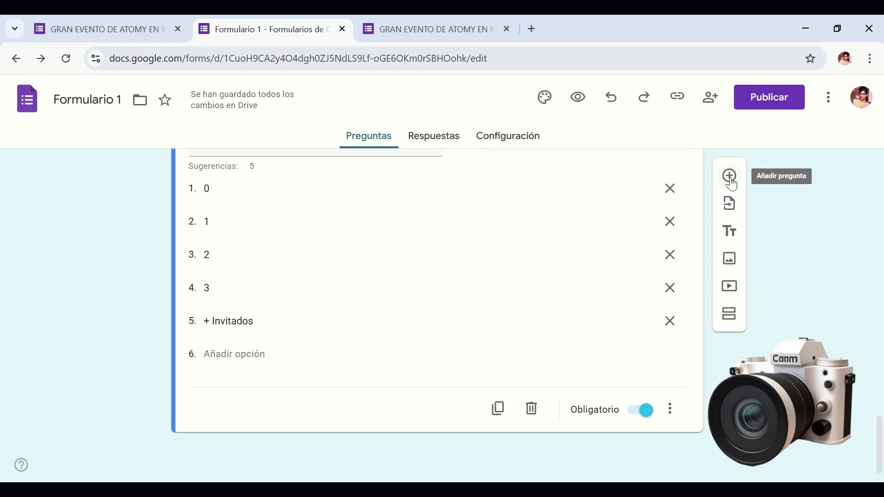
# Embed the Academia del Éxito Bucaramanga YouTube video found via 'evento atomy bucaramanga 2025', with the invitation caption
pyautogui.click(730, 292)
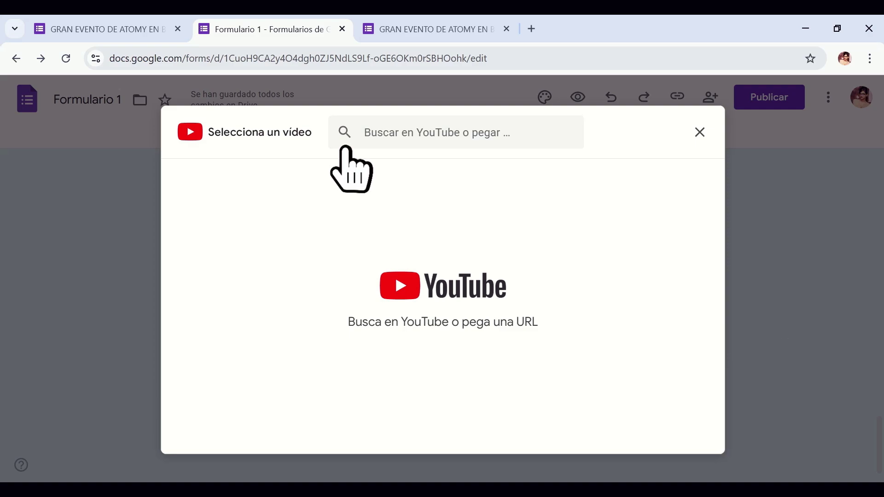
pyautogui.click(350, 139)
pyautogui.write('evento atomy bucaramanga 2025')
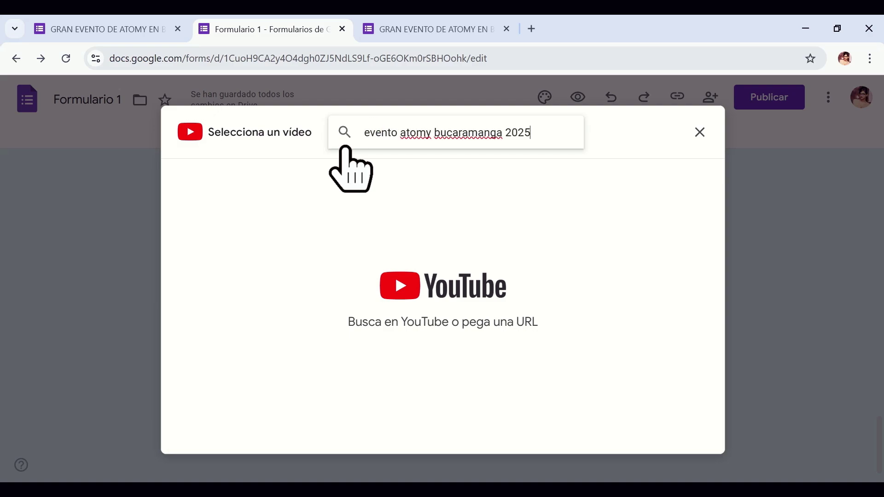
pyautogui.press('Return')
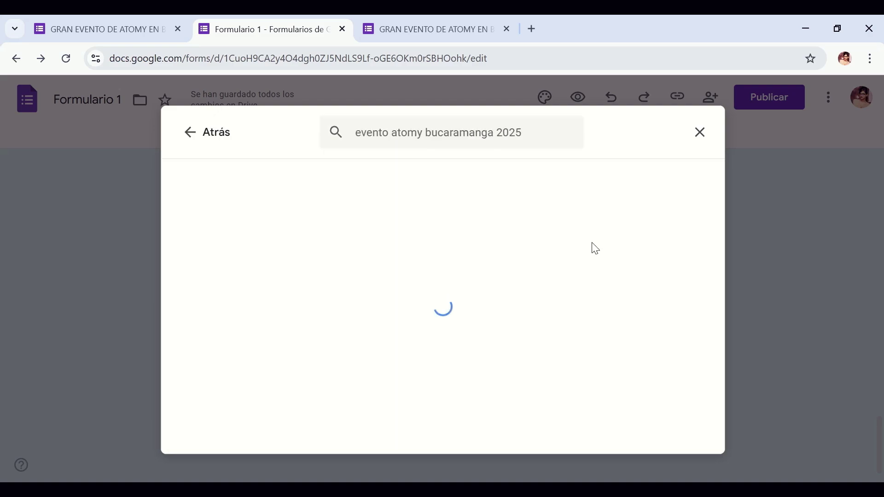
pyautogui.click(577, 241)
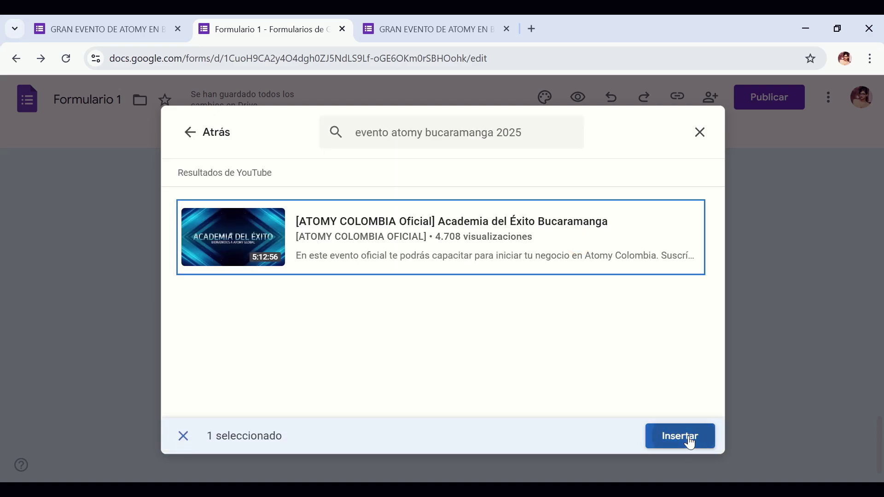
pyautogui.click(689, 441)
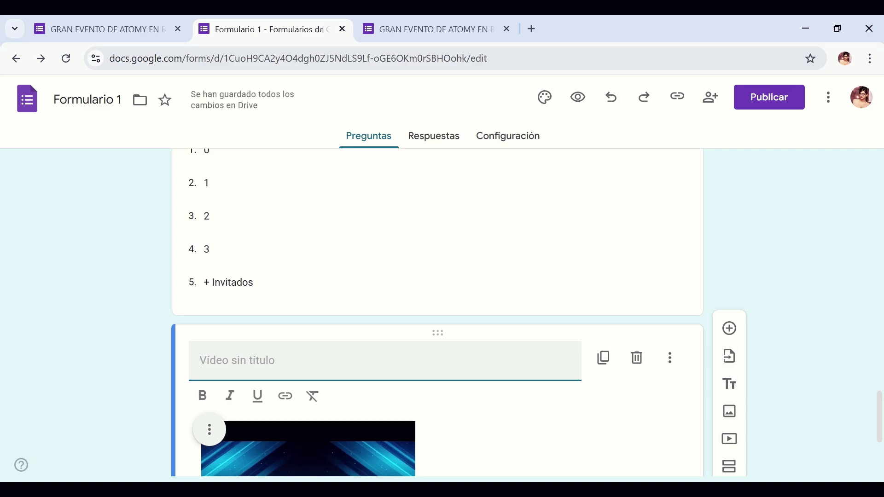
pyautogui.write('Este fue nuestro anterior evento , te invitamos a que formes parte de esta gran fiesta que trae Atomy a nuestra ciudad Bonita Bucaramanga !  Te Esperamos!')
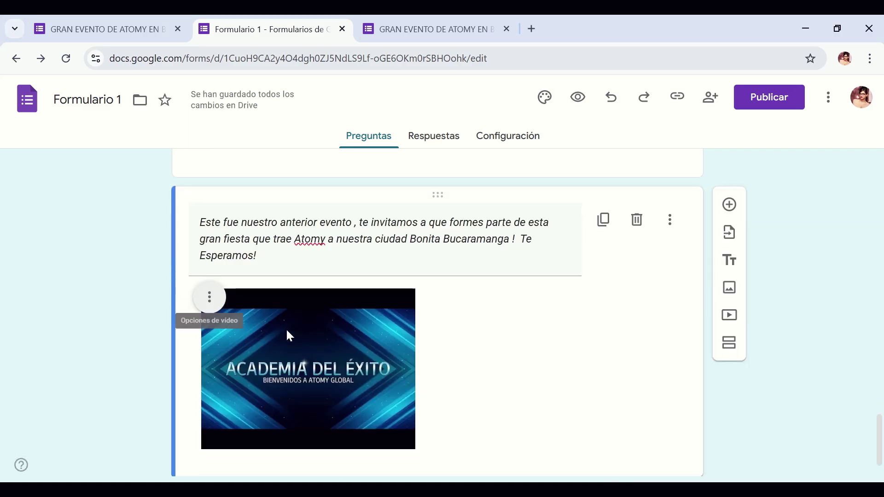
# Center the embedded video and drag its corner to enlarge it
pyautogui.scroll(-1, 286, 328)
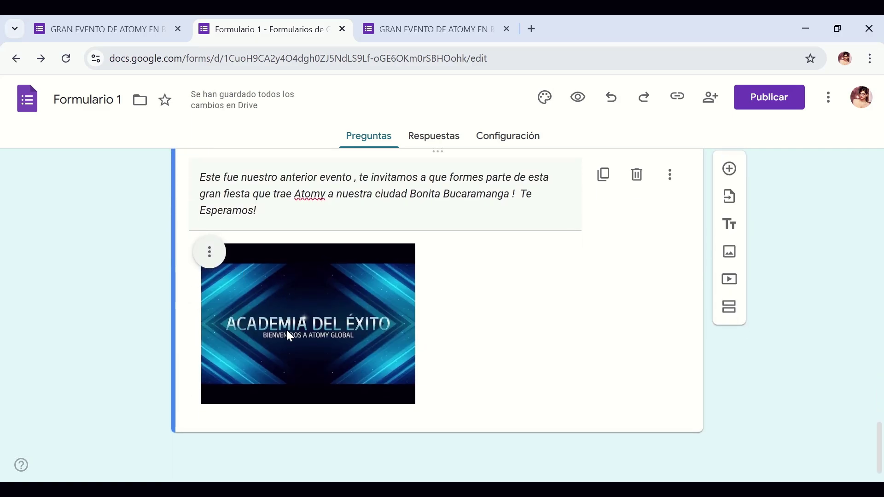
pyautogui.click(211, 252)
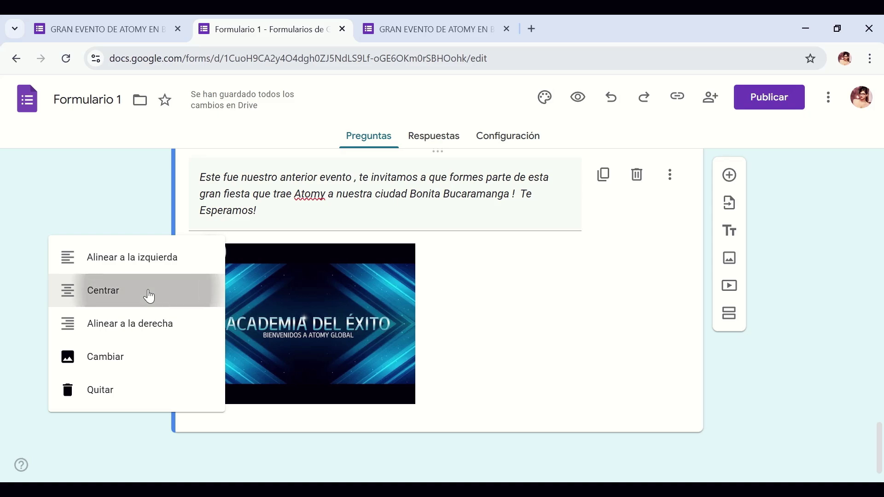
pyautogui.click(148, 295)
pyautogui.click(542, 362)
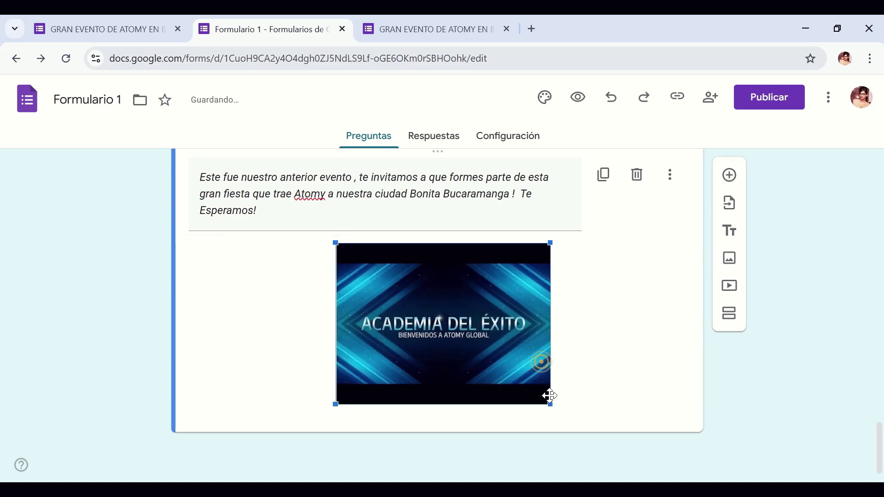
pyautogui.moveTo(551, 404)
pyautogui.mouseDown()
pyautogui.moveTo(574, 442)
pyautogui.moveTo(599, 454)
pyautogui.mouseUp()
pyautogui.click(637, 410)
pyautogui.scroll(-1, 673, 391)
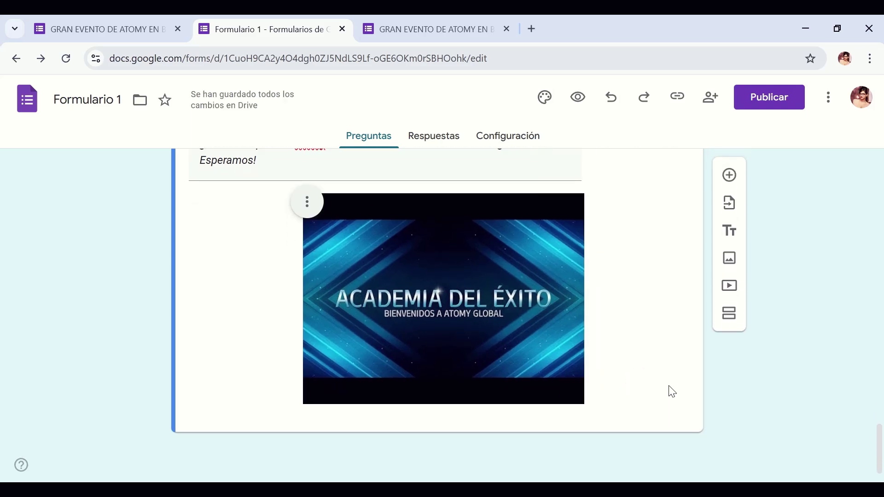
pyautogui.scroll(2, 645, 323)
pyautogui.scroll(-8, 611, 241)
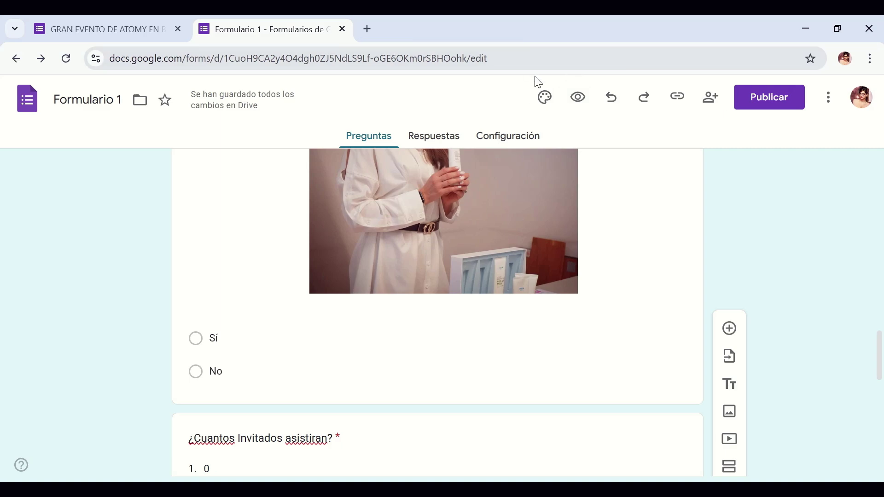
pyautogui.click(578, 106)
pyautogui.scroll(-3, 748, 212)
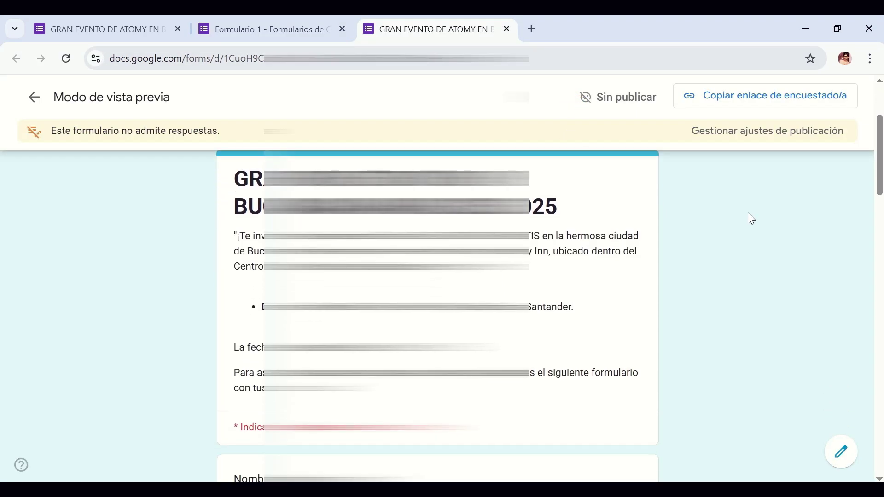
pyautogui.scroll(-4, 748, 211)
pyautogui.scroll(-2, 747, 213)
pyautogui.scroll(-2, 746, 214)
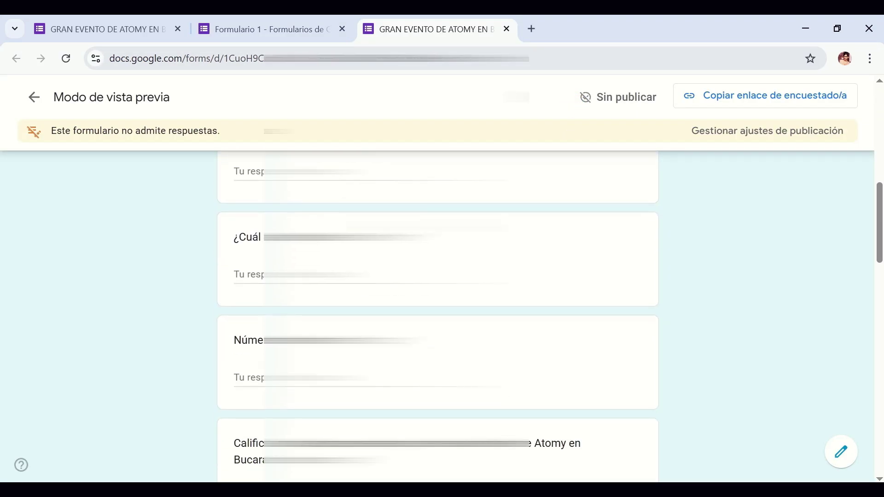
pyautogui.scroll(-3, 747, 214)
pyautogui.scroll(-2, 747, 215)
pyautogui.scroll(-1, 747, 214)
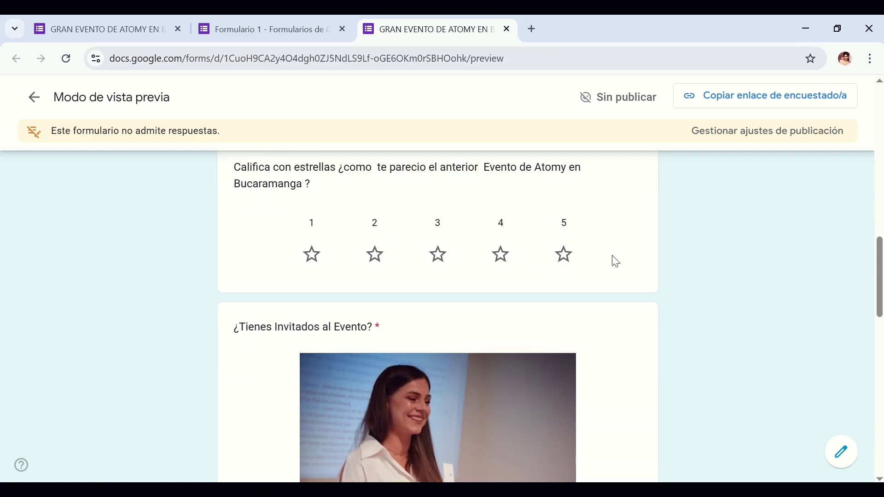
pyautogui.scroll(-2, 616, 261)
pyautogui.scroll(-2, 615, 261)
pyautogui.scroll(-3, 616, 261)
pyautogui.scroll(-3, 618, 260)
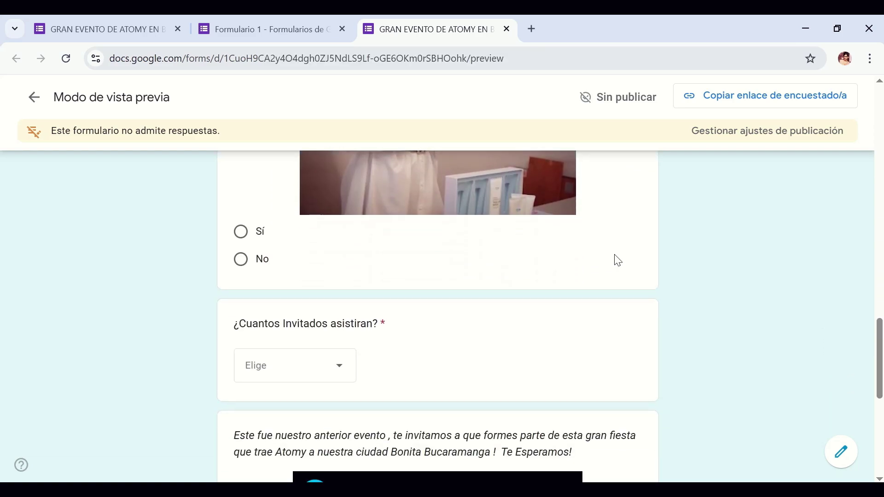
pyautogui.scroll(-3, 618, 260)
pyautogui.scroll(-4, 616, 256)
pyautogui.scroll(2, 619, 260)
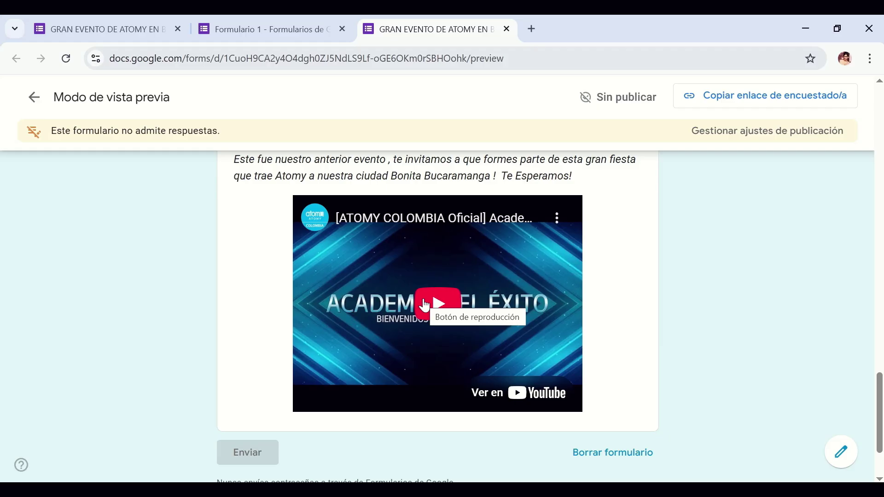
pyautogui.click(271, 38)
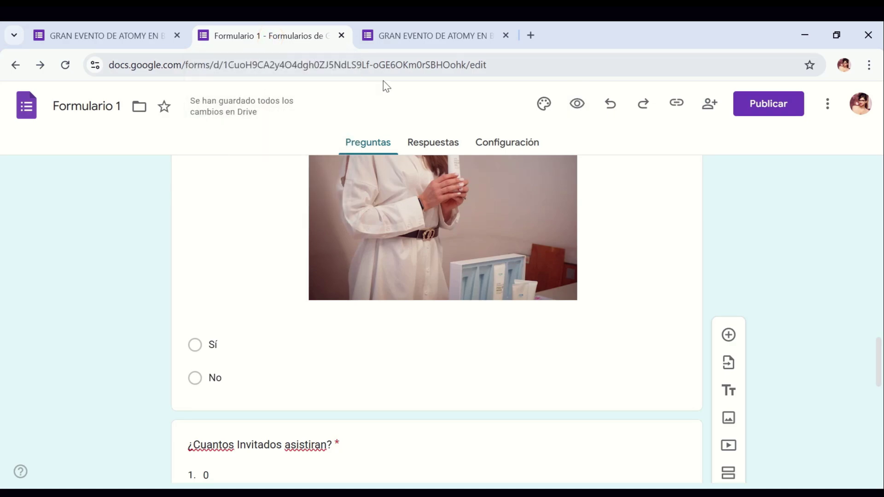
pyautogui.scroll(5, 437, 181)
pyautogui.scroll(5, 437, 181)
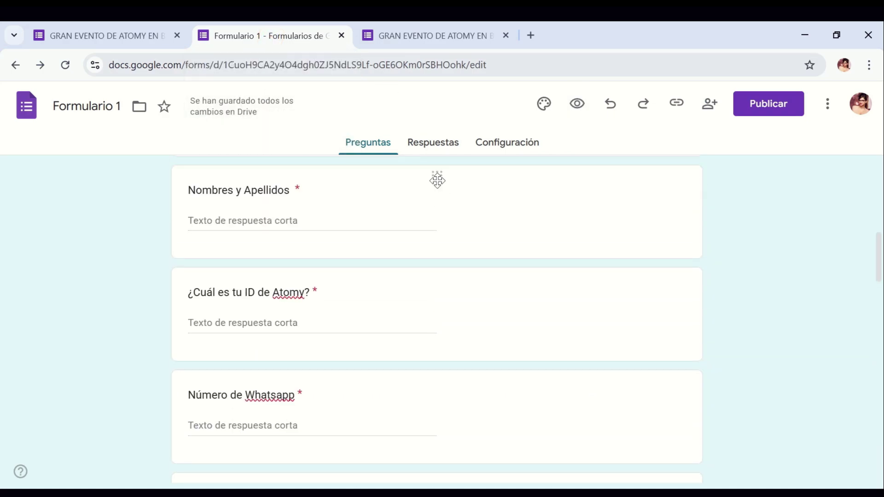
pyautogui.scroll(5, 438, 181)
pyautogui.scroll(3, 437, 181)
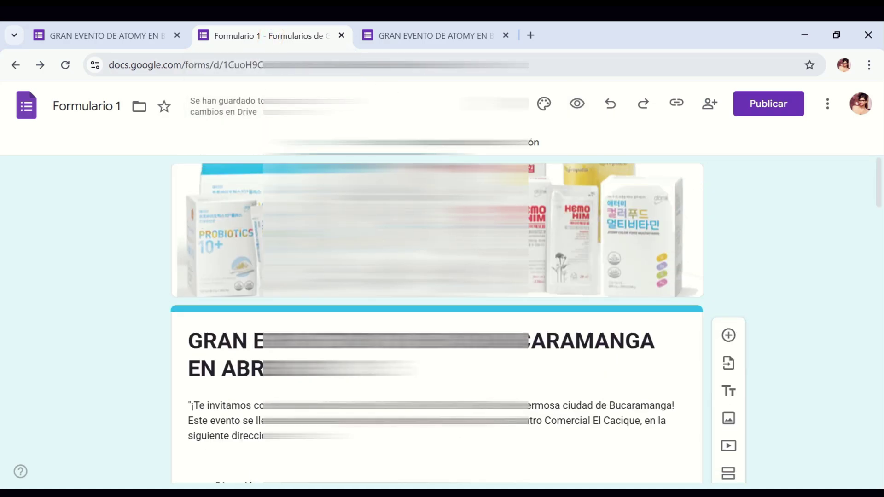
# Create the spreadsheet 'Formulario 1 (respuestas)' from the Respuestas tab, then return to the form editor
pyautogui.click(430, 143)
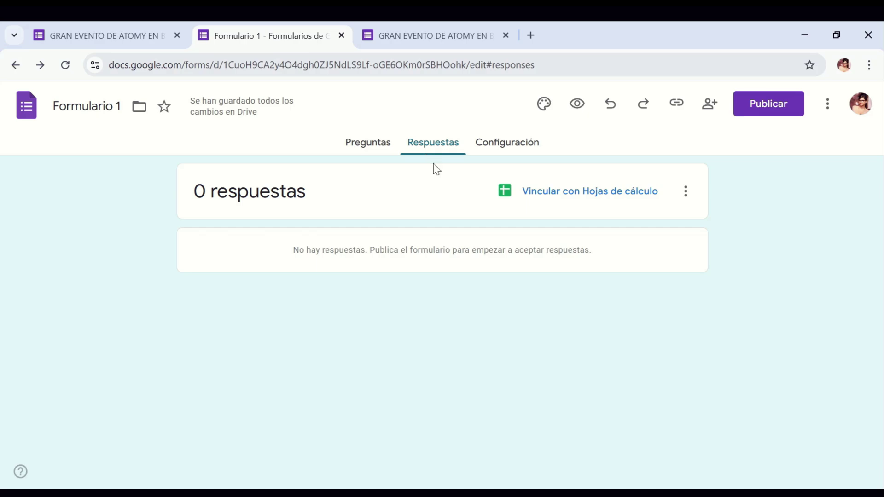
pyautogui.click(547, 198)
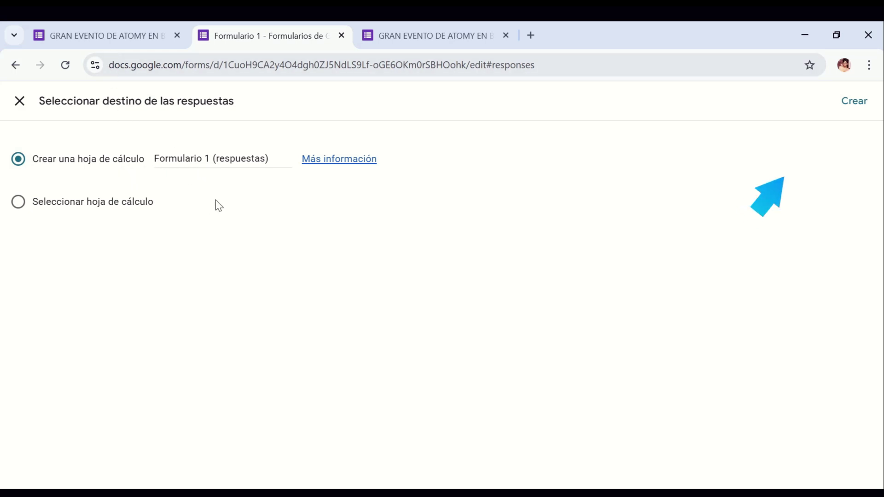
pyautogui.click(858, 110)
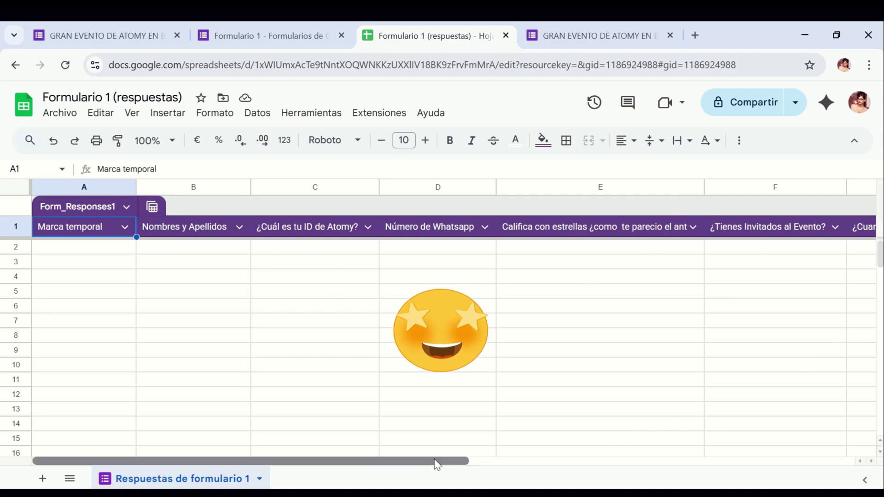
pyautogui.moveTo(438, 465); pyautogui.dragTo(595, 465)
pyautogui.hotkey('ctrl', 'shift', 'Tab')
pyautogui.scroll(-8, 649, 289)
pyautogui.scroll(-6, 650, 288)
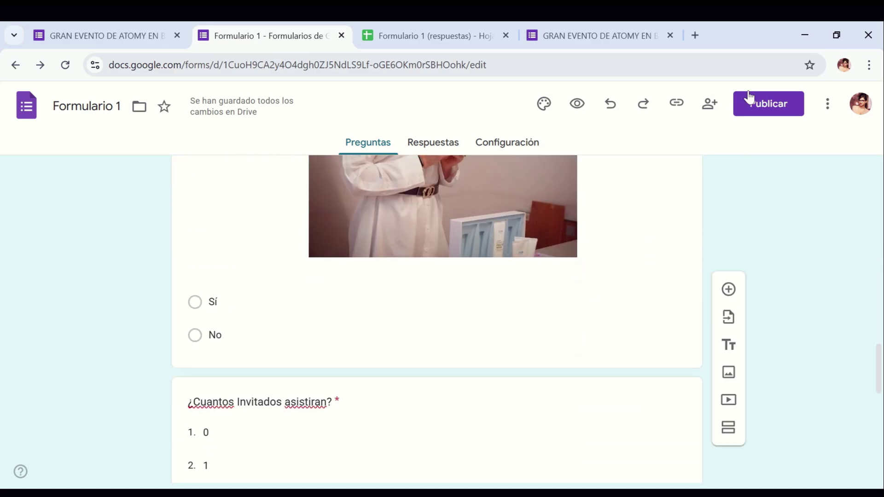
# Publish the form for respondents while keeping editor access Restringido
pyautogui.click(749, 106)
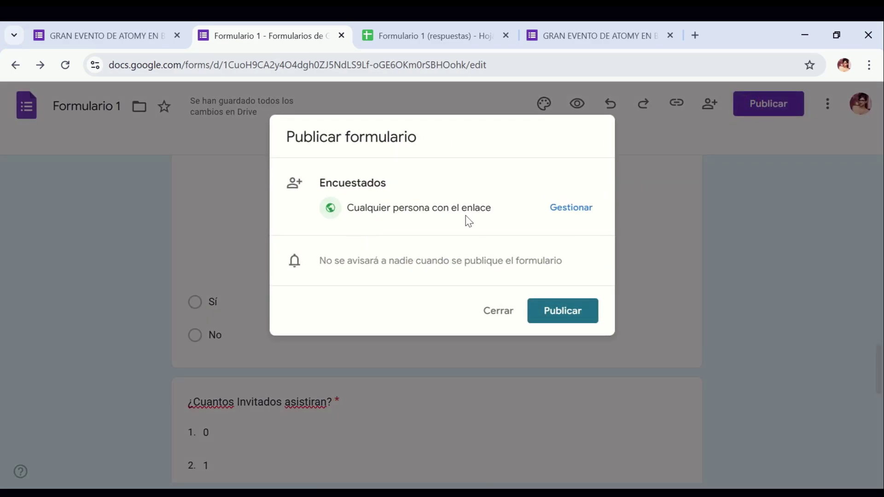
pyautogui.click(558, 216)
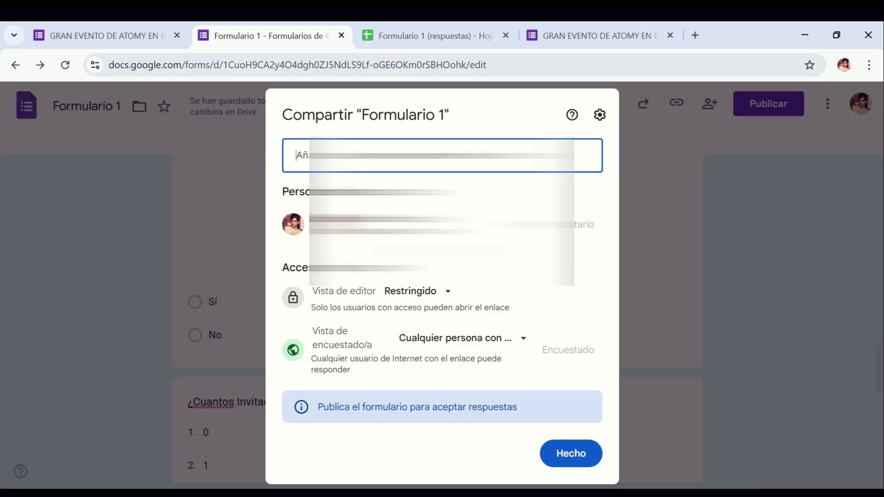
pyautogui.click(447, 292)
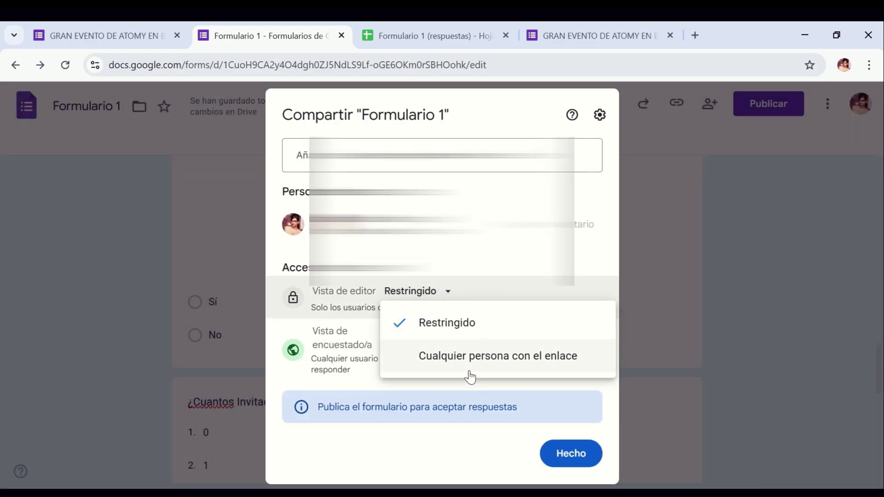
pyautogui.click(500, 357)
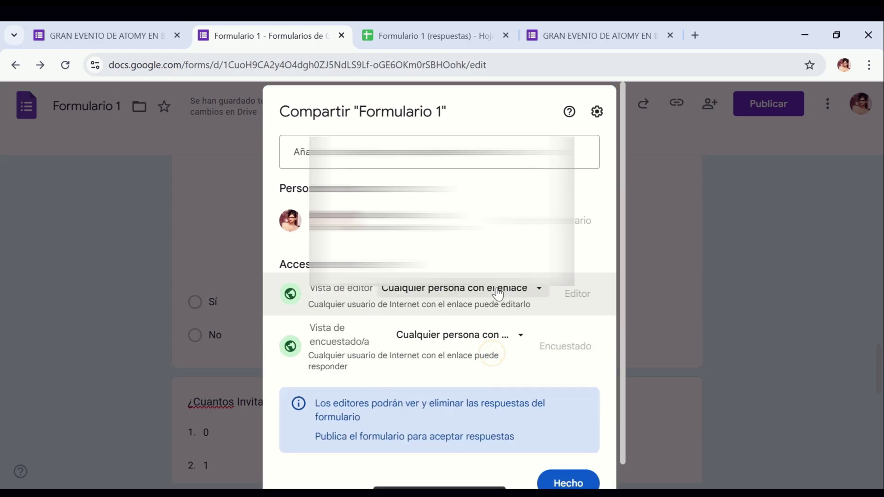
pyautogui.scroll(-1, 540, 336)
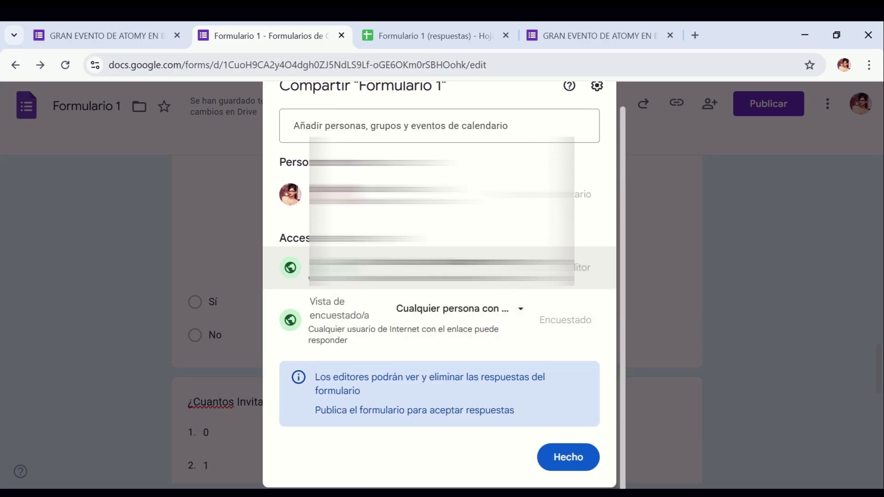
pyautogui.click(465, 265)
pyautogui.click(482, 296)
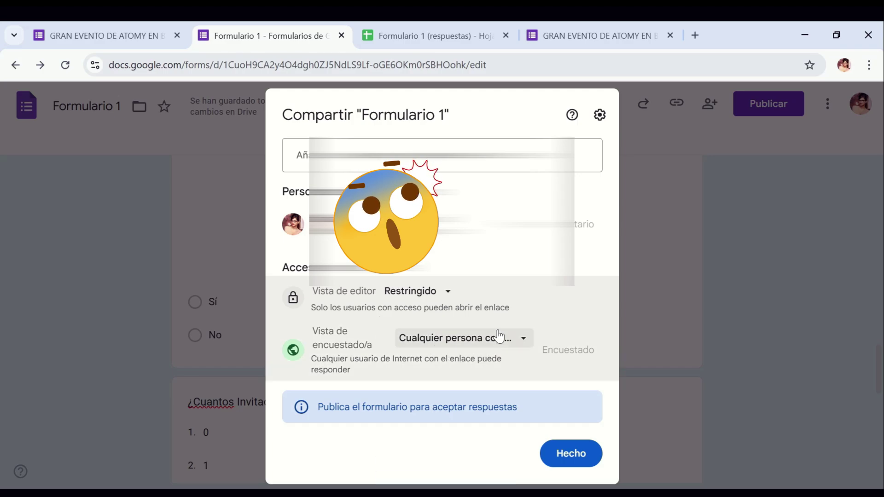
pyautogui.click(567, 456)
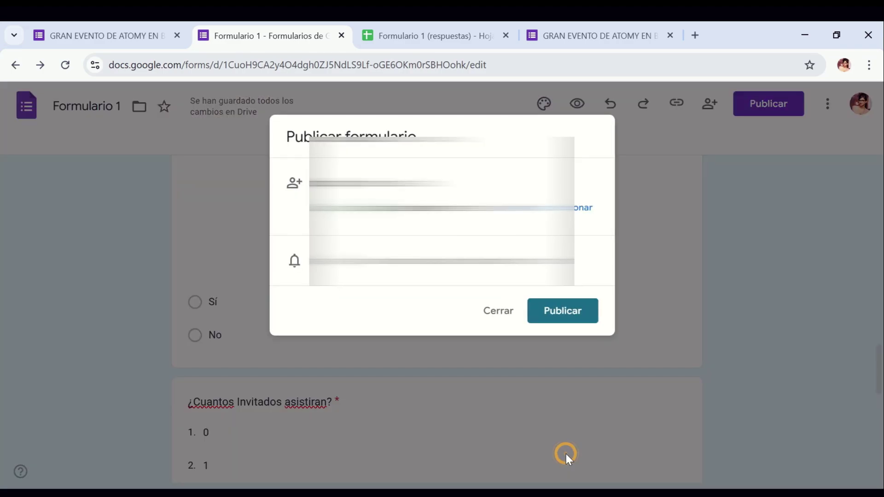
pyautogui.click(558, 312)
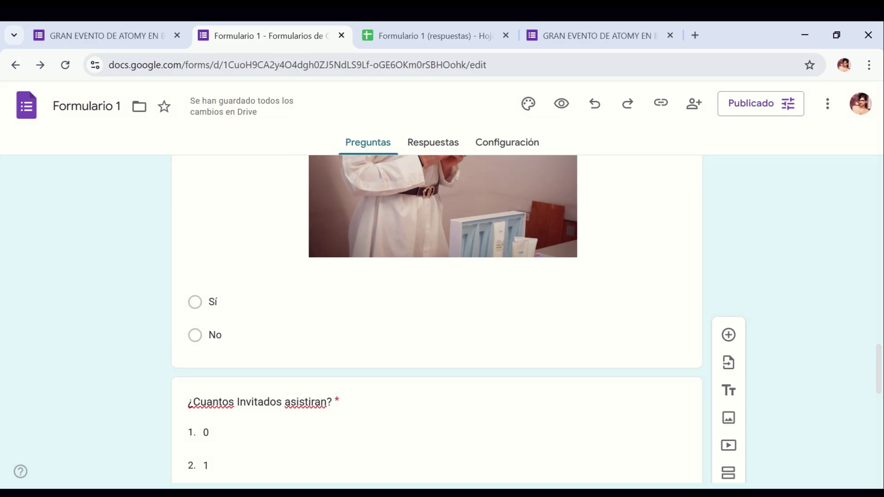
pyautogui.click(661, 103)
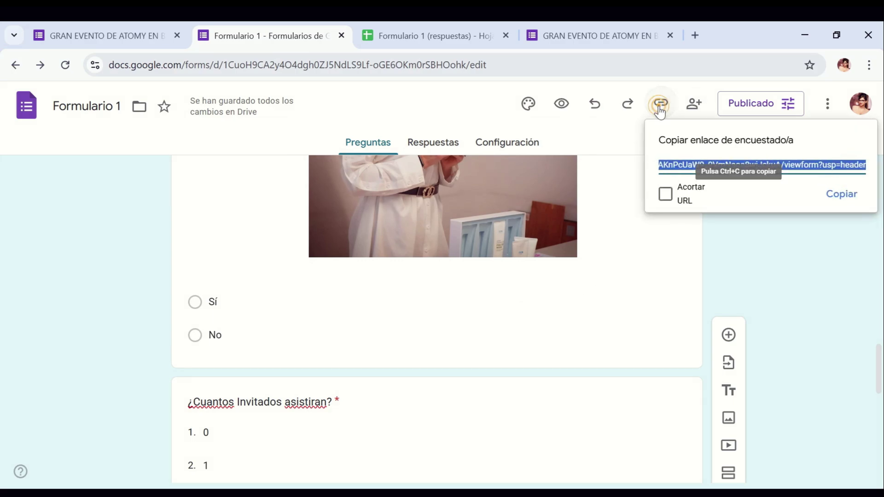
pyautogui.click(665, 196)
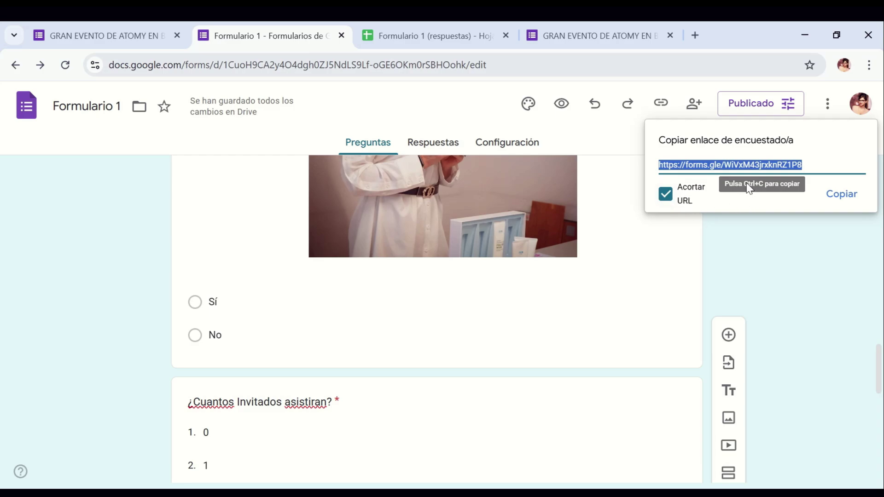
pyautogui.click(842, 195)
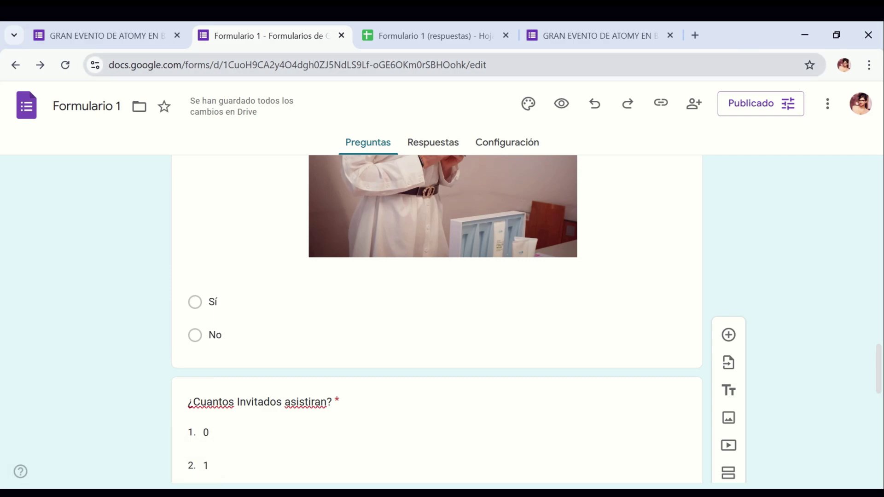
# Load the forms.gle short link in a new tab and scroll down to the embedded event video
pyautogui.click(693, 36)
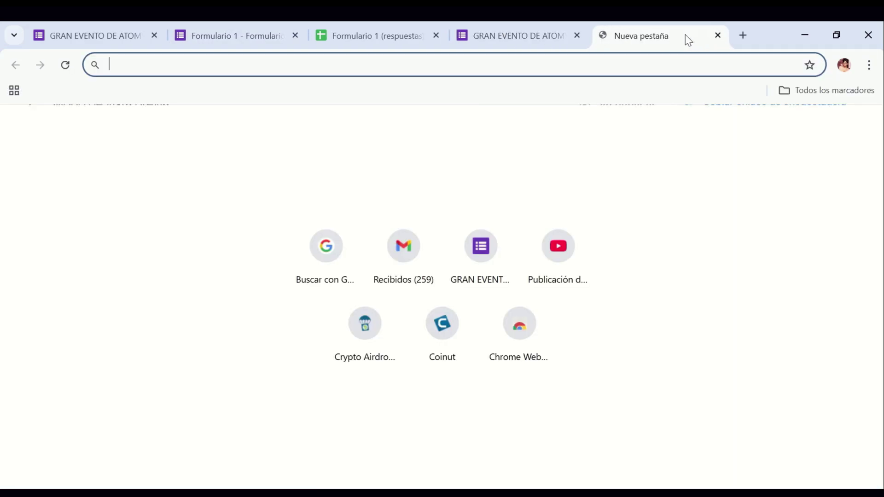
pyautogui.click(577, 36)
pyautogui.write('https://forms.gle/WiVxM43jrxknRZ1P8')
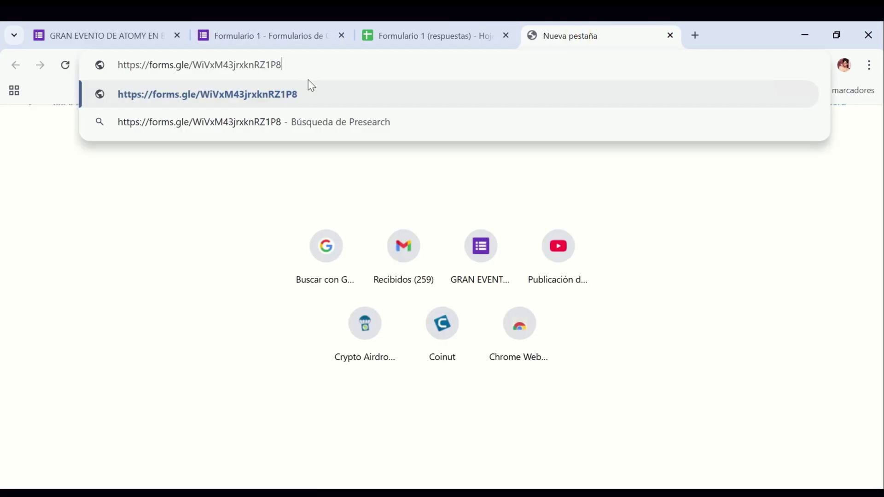
pyautogui.press('Return')
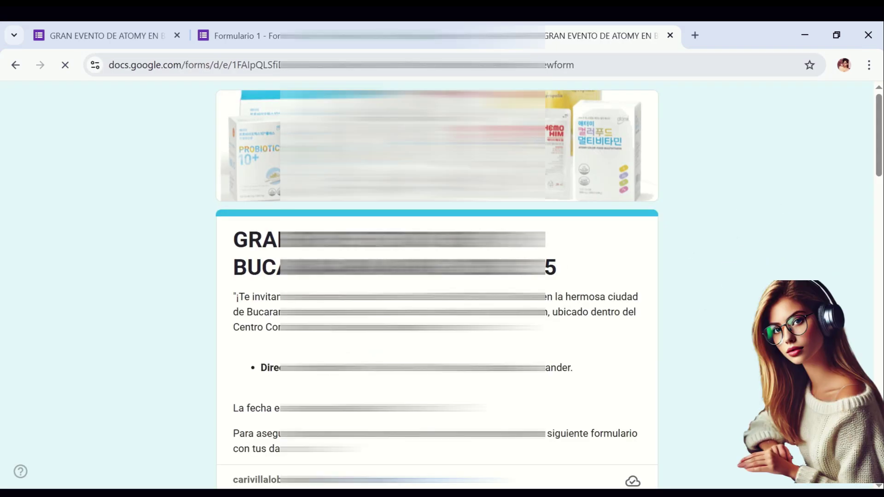
pyautogui.scroll(-3, 589, 204)
pyautogui.scroll(-2, 588, 204)
pyautogui.scroll(-5, 588, 204)
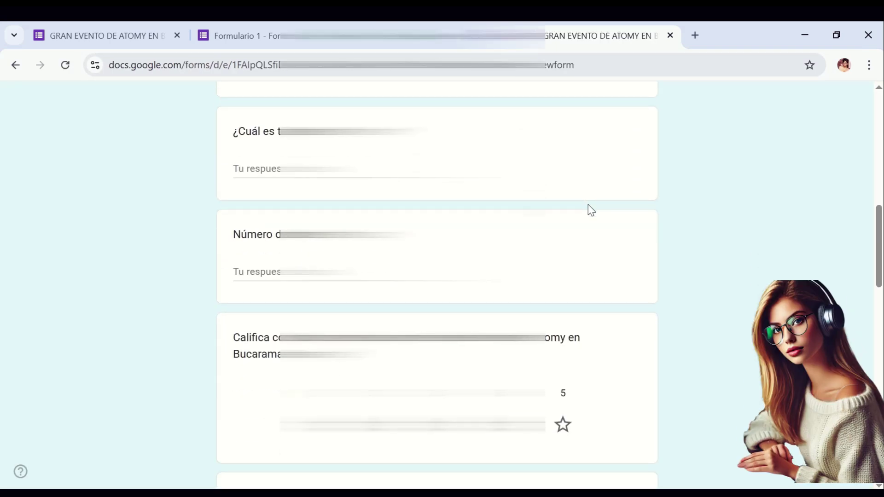
pyautogui.scroll(-5, 589, 204)
pyautogui.scroll(-6, 587, 205)
pyautogui.scroll(-7, 585, 206)
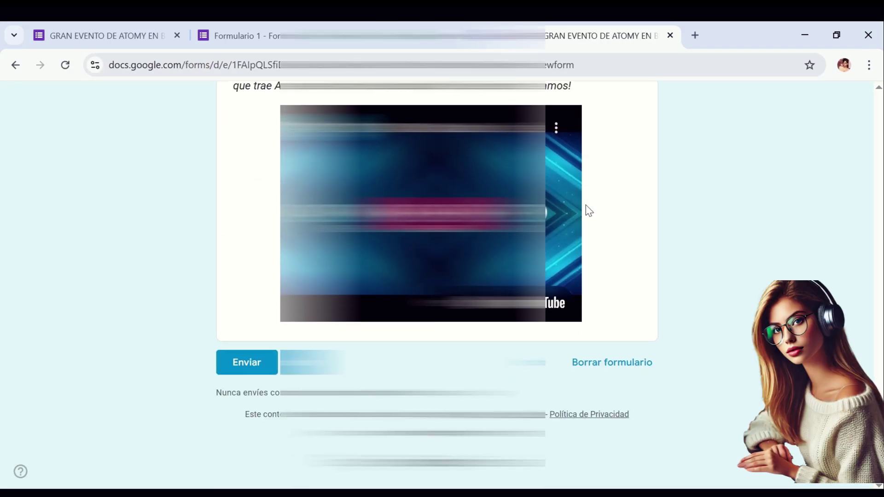